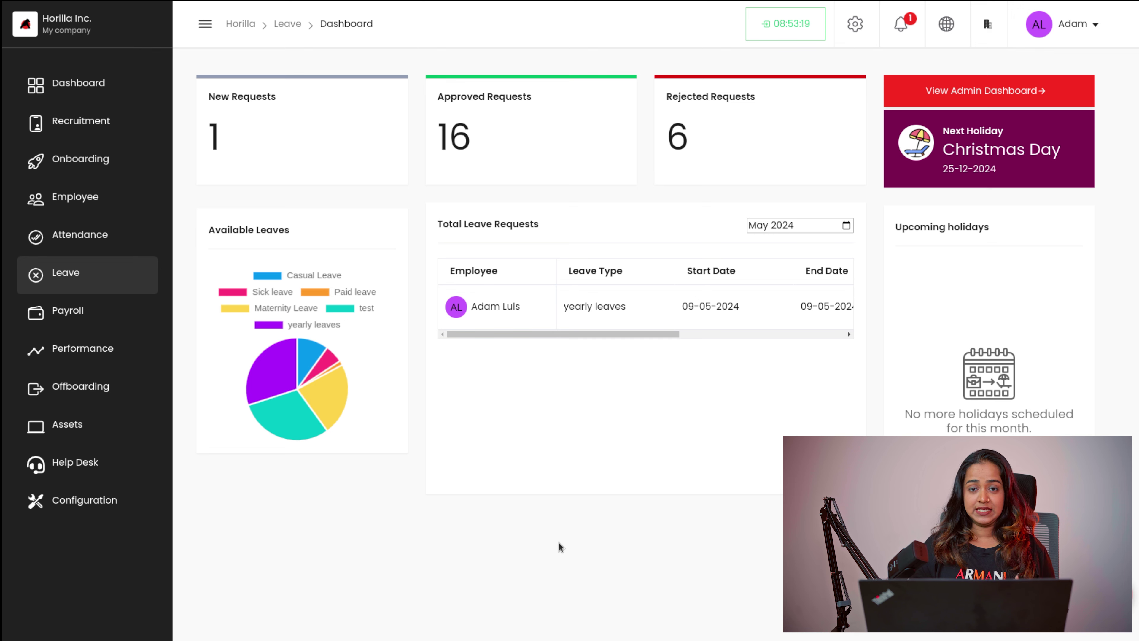
- Open the Leave dashboard, view its admin version, and return to the personal version to look over the total leave requests
{"action": "left_click", "coordinate": [140, 262]}
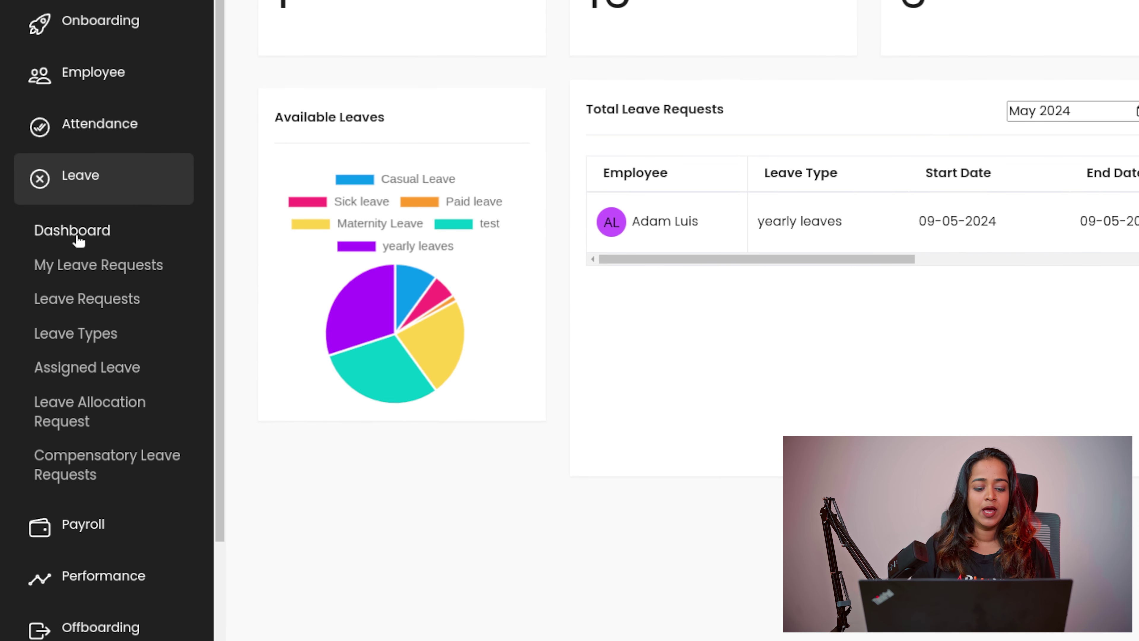
{"action": "left_click", "coordinate": [134, 299]}
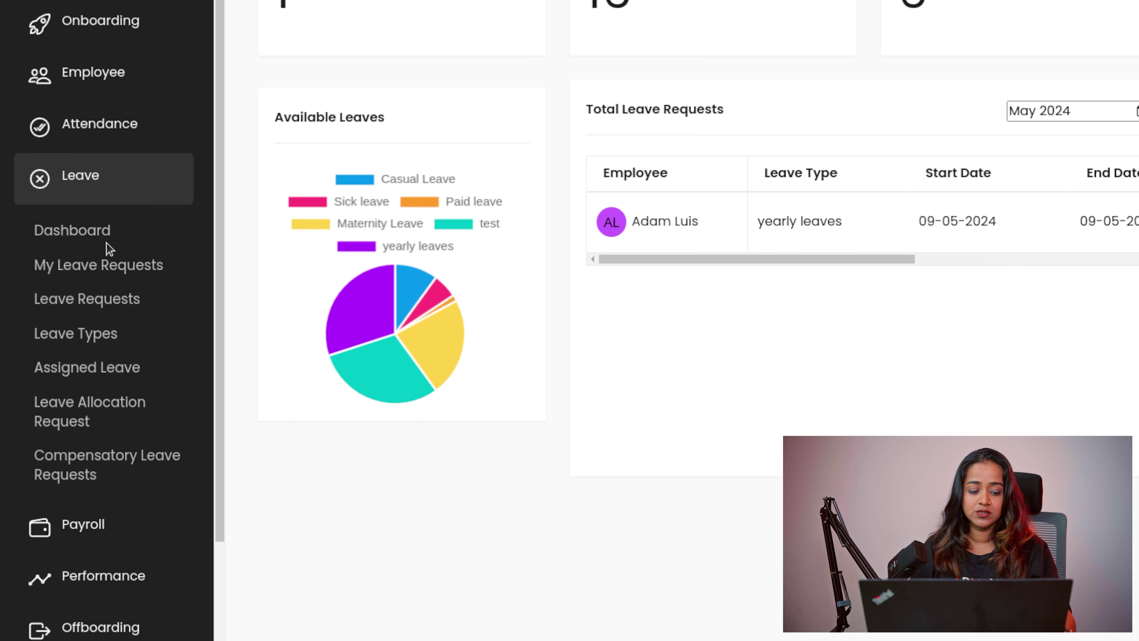
{"action": "left_click", "coordinate": [82, 233]}
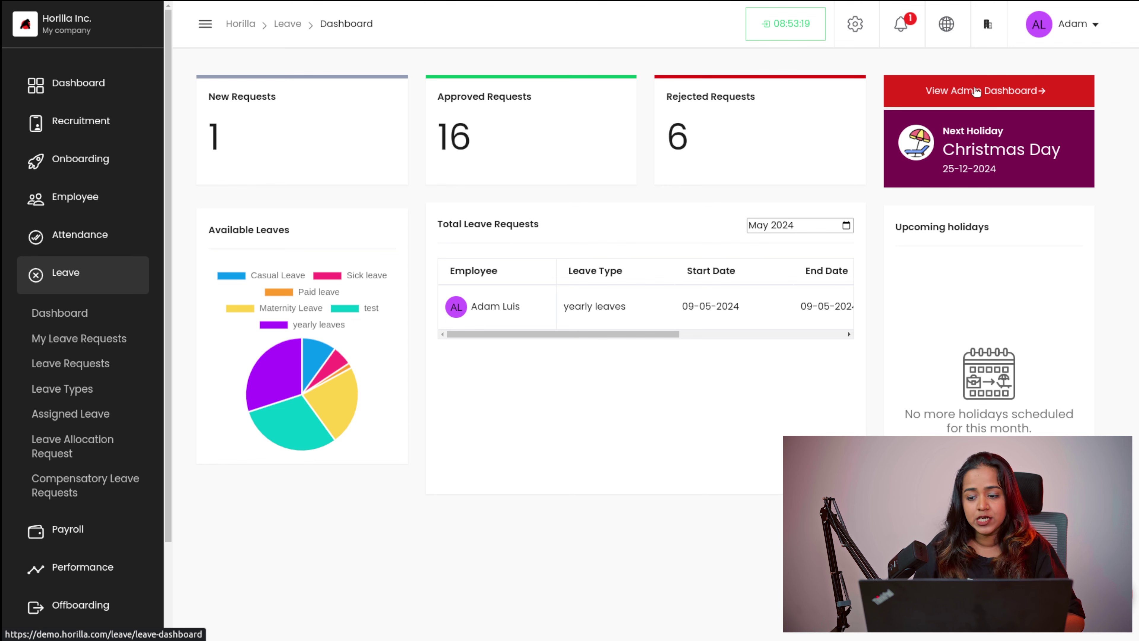
{"action": "left_click", "coordinate": [992, 92]}
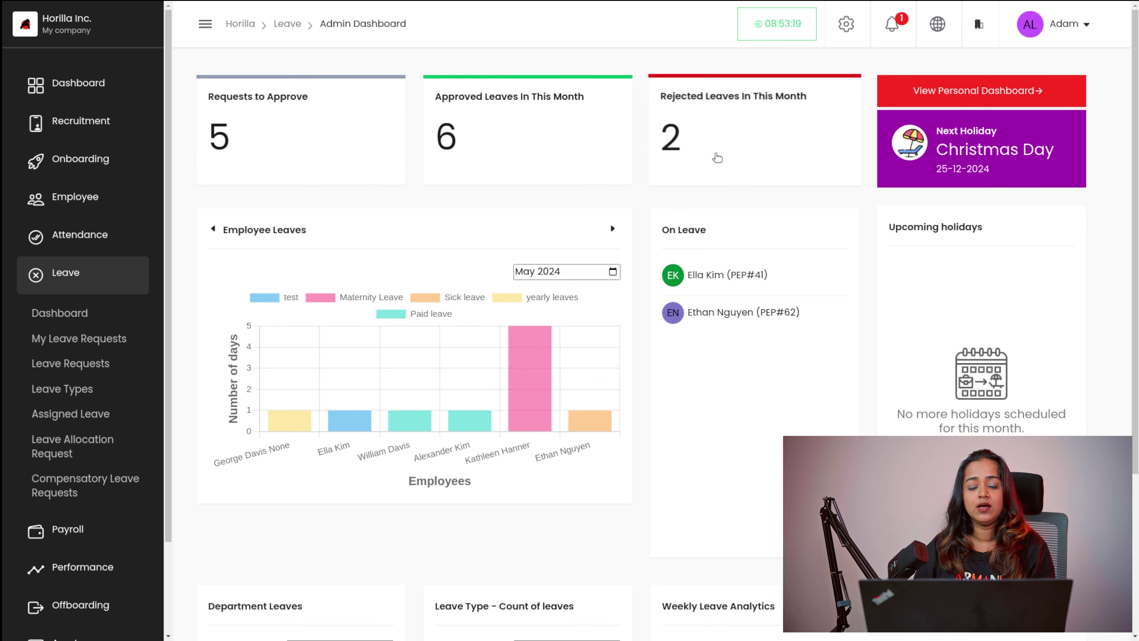
{"action": "left_click", "coordinate": [996, 99]}
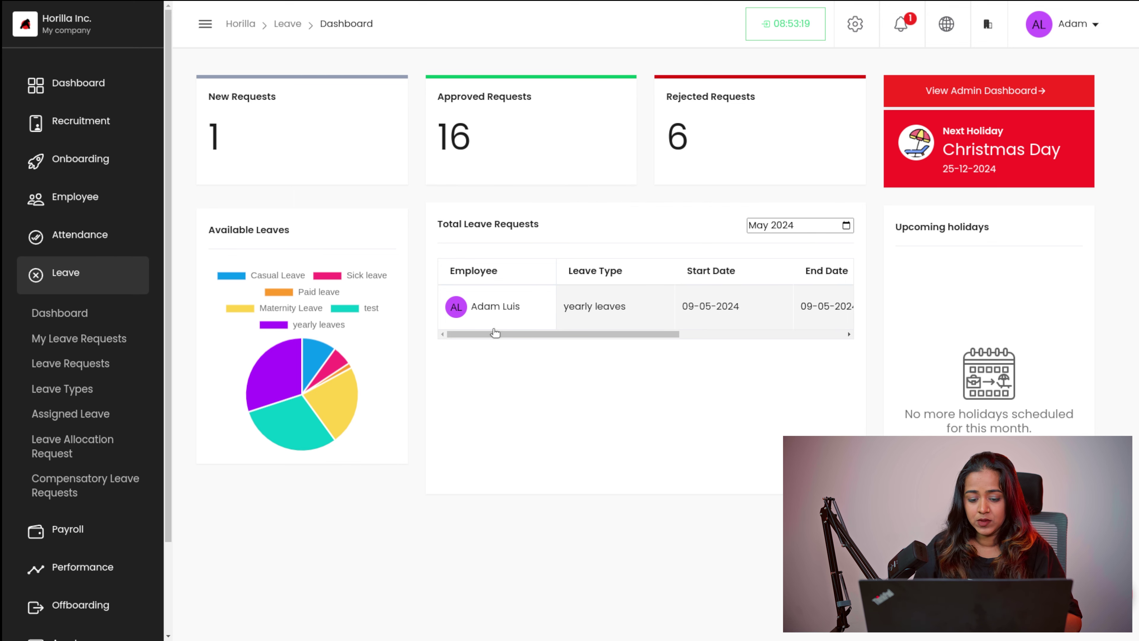
{"action": "left_click_drag", "start_coordinate": [494, 330], "coordinate": [533, 345]}
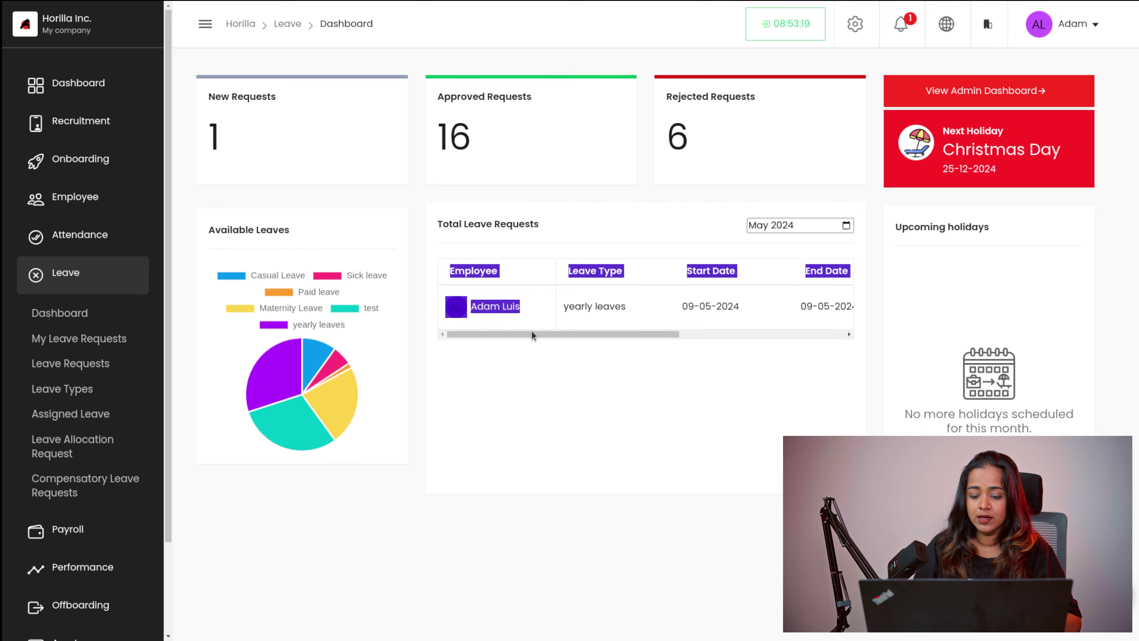
{"action": "left_click", "coordinate": [595, 231]}
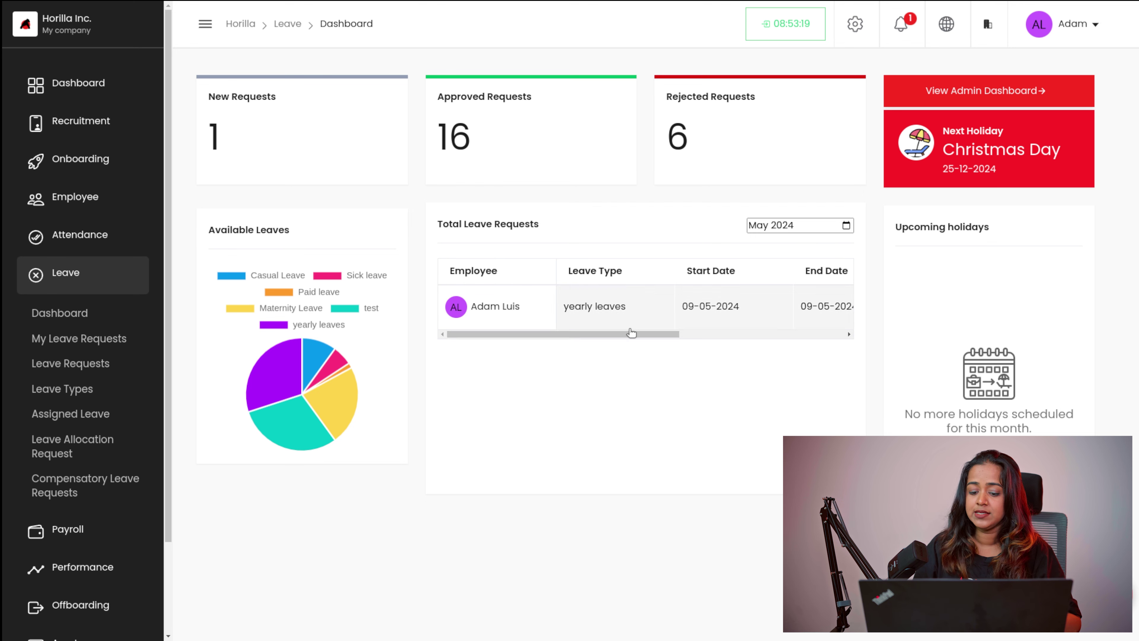
{"action": "left_click_drag", "start_coordinate": [630, 333], "coordinate": [565, 339]}
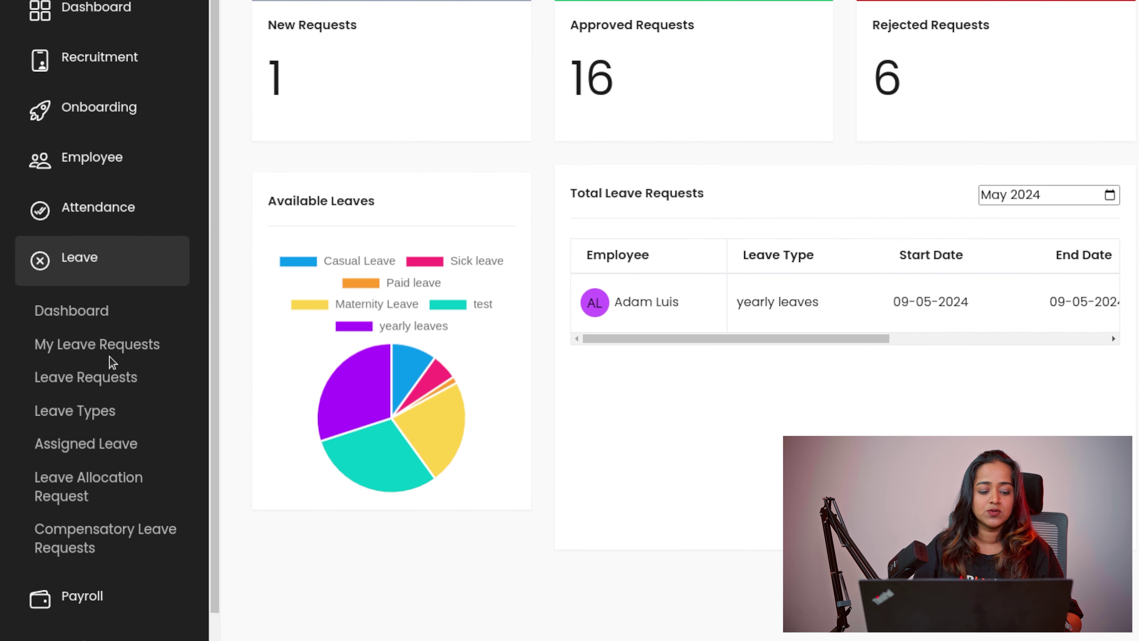
- Open My Leave Requests and look through the request list and the balance cards for each leave type
{"action": "left_click", "coordinate": [119, 346]}
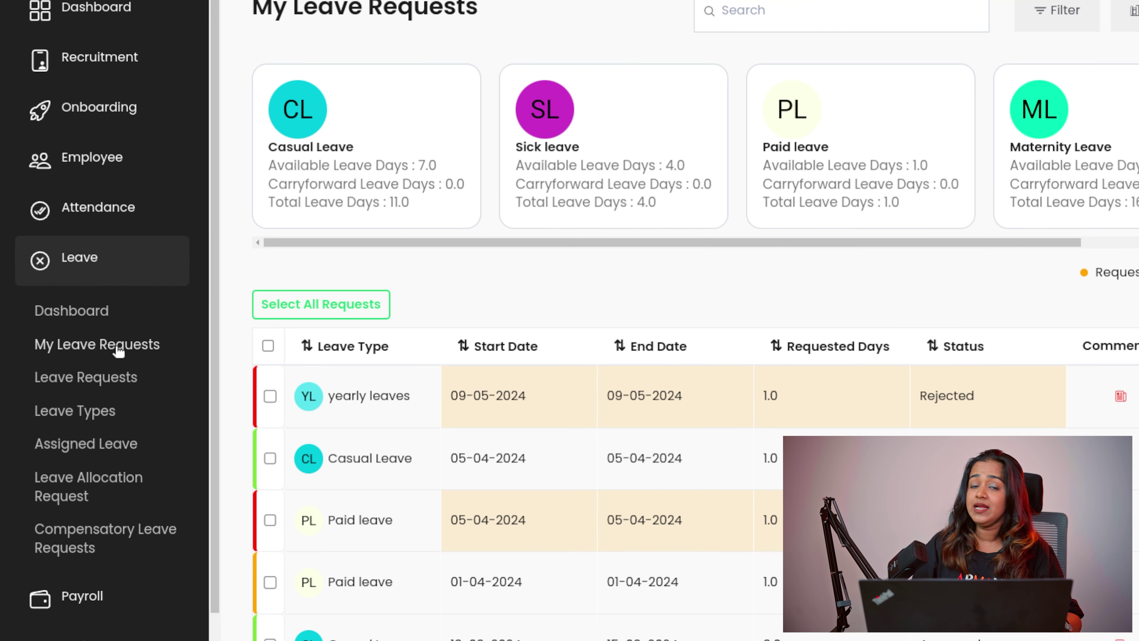
{"action": "scroll", "coordinate": [620, 547], "scroll_direction": "down", "scroll_amount": 10}
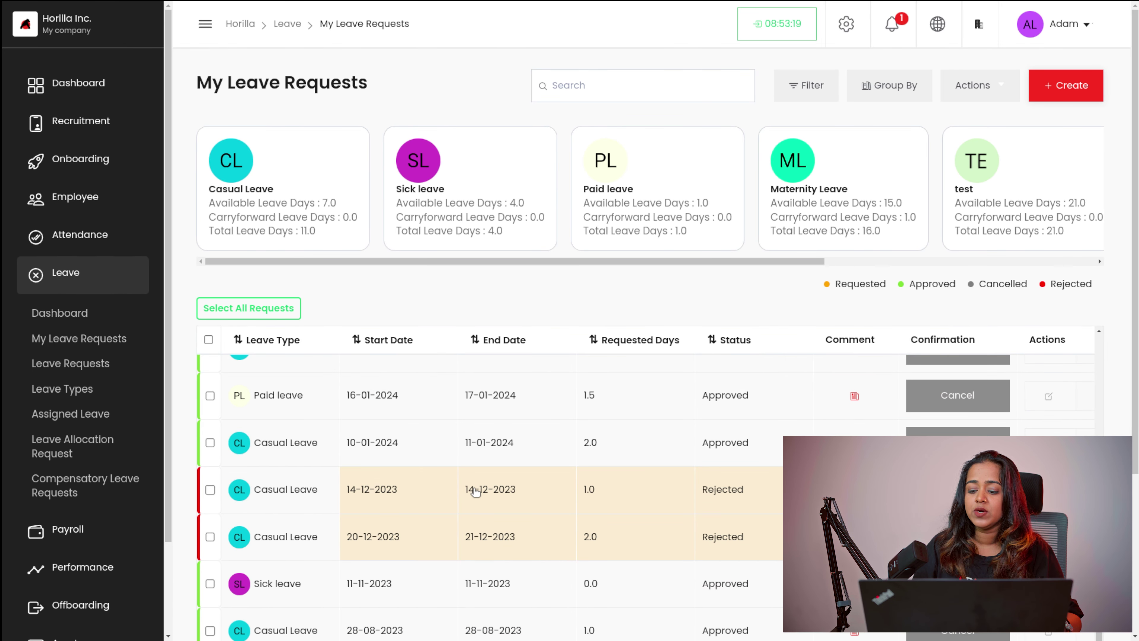
{"action": "scroll", "coordinate": [621, 548], "scroll_direction": "up", "scroll_amount": 10}
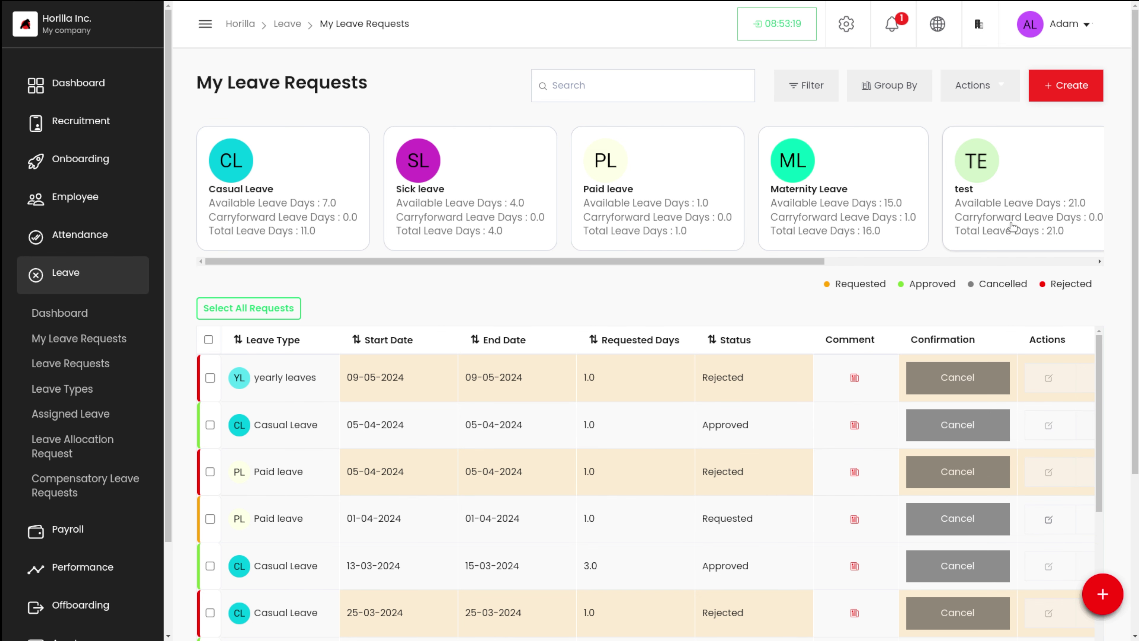
{"action": "scroll", "coordinate": [986, 221], "scroll_direction": "right", "scroll_amount": 5}
{"action": "scroll", "coordinate": [988, 220], "scroll_direction": "left", "scroll_amount": 5}
- Examine the status, comment, confirmation and action columns across the whole list of my leave requests
{"action": "scroll", "coordinate": [500, 403], "scroll_direction": "down", "scroll_amount": 1}
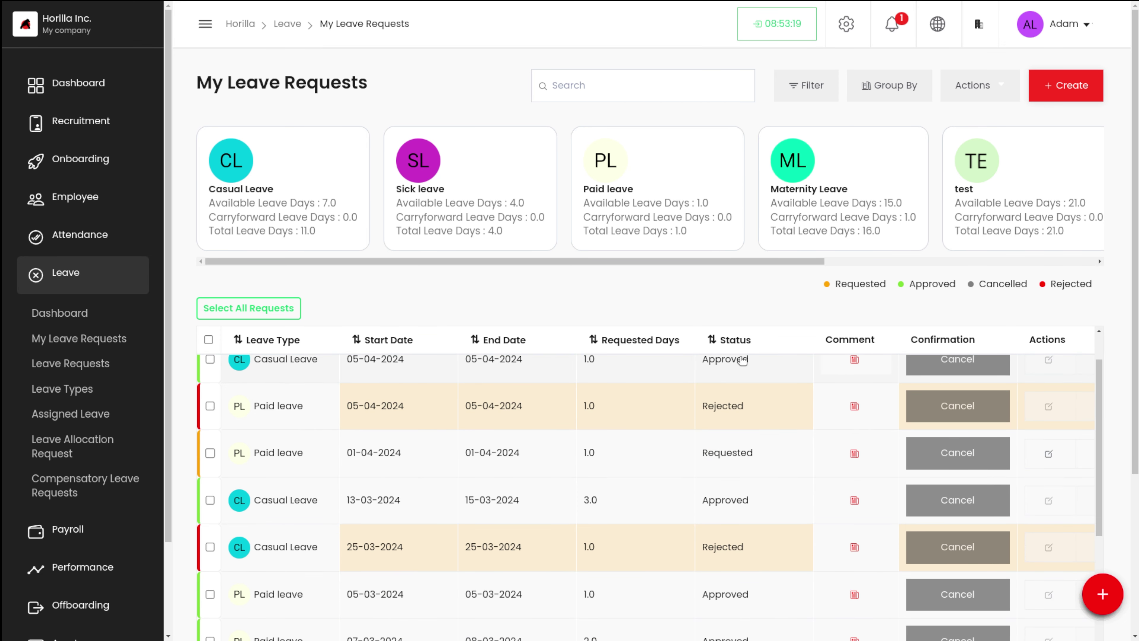
{"action": "scroll", "coordinate": [838, 367], "scroll_direction": "right", "scroll_amount": 1}
{"action": "scroll", "coordinate": [837, 367], "scroll_direction": "up", "scroll_amount": 1}
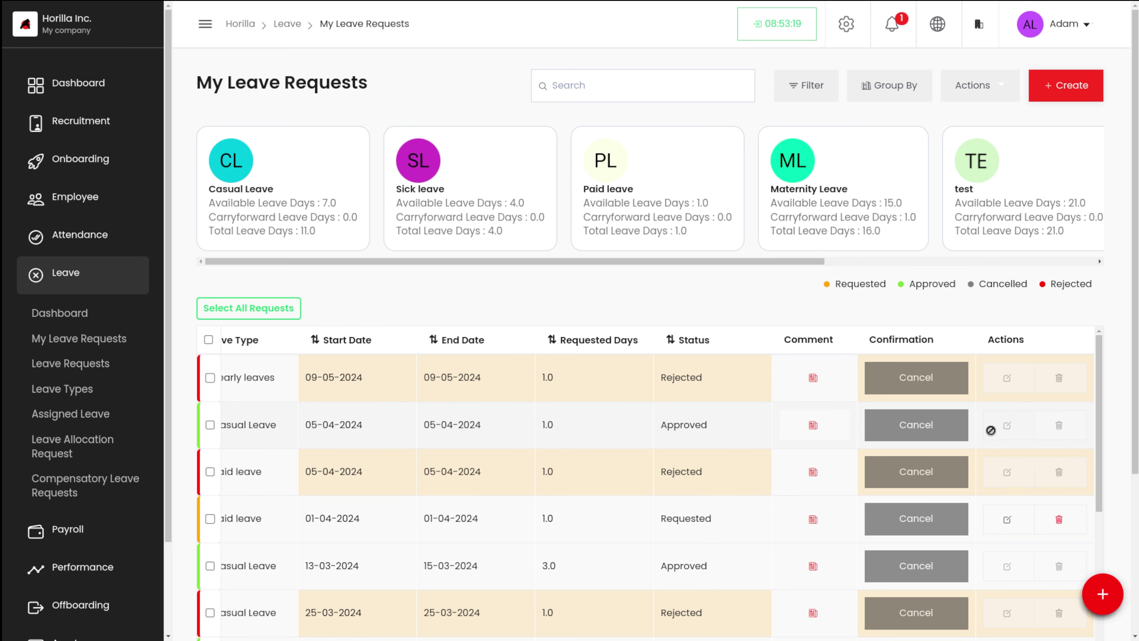
{"action": "scroll", "coordinate": [681, 496], "scroll_direction": "down", "scroll_amount": 5}
{"action": "scroll", "coordinate": [681, 497], "scroll_direction": "up", "scroll_amount": 5}
{"action": "scroll", "coordinate": [682, 497], "scroll_direction": "down", "scroll_amount": 2}
{"action": "scroll", "coordinate": [681, 496], "scroll_direction": "up", "scroll_amount": 2}
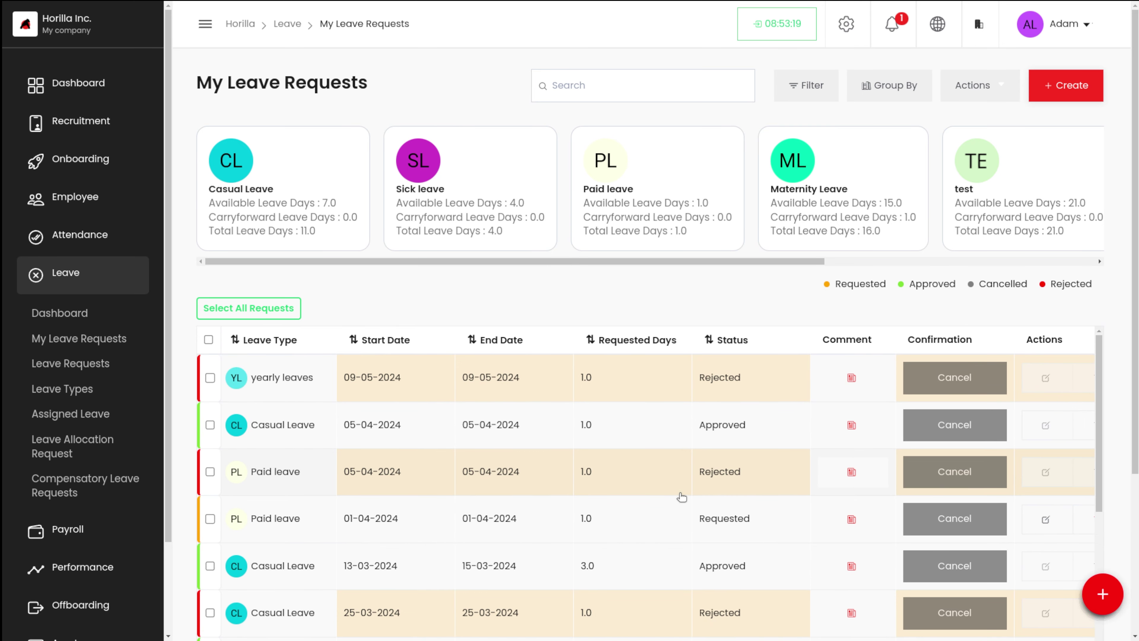
{"action": "scroll", "coordinate": [681, 496], "scroll_direction": "down", "scroll_amount": 10}
{"action": "scroll", "coordinate": [682, 497], "scroll_direction": "up", "scroll_amount": 10}
{"action": "scroll", "coordinate": [475, 566], "scroll_direction": "down", "scroll_amount": 10}
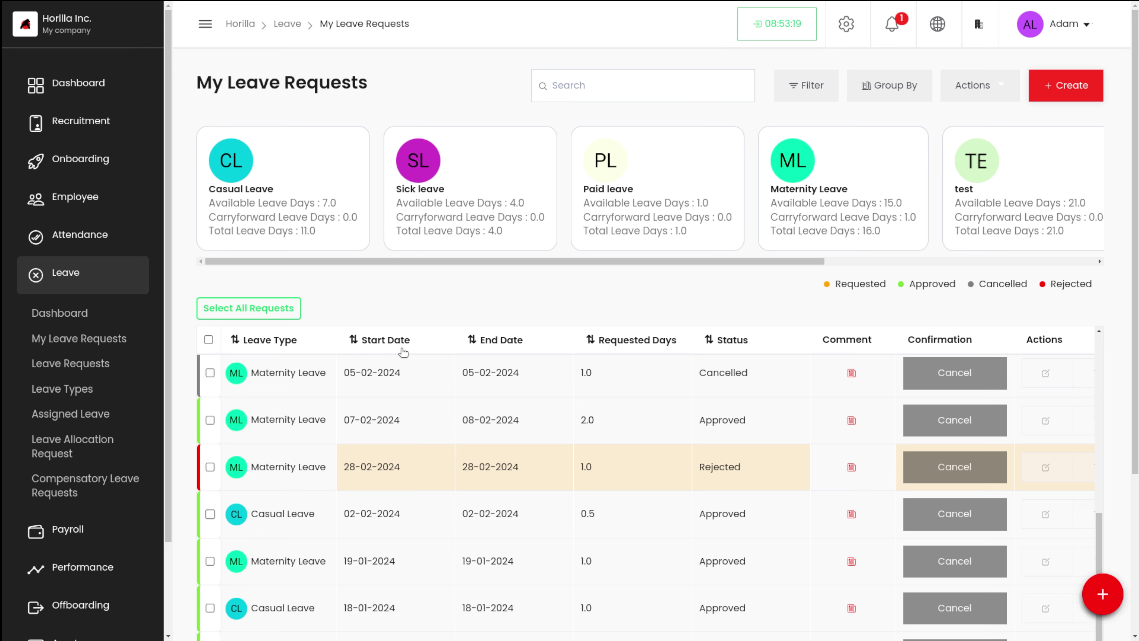
{"action": "scroll", "coordinate": [403, 352], "scroll_direction": "up", "scroll_amount": 10}
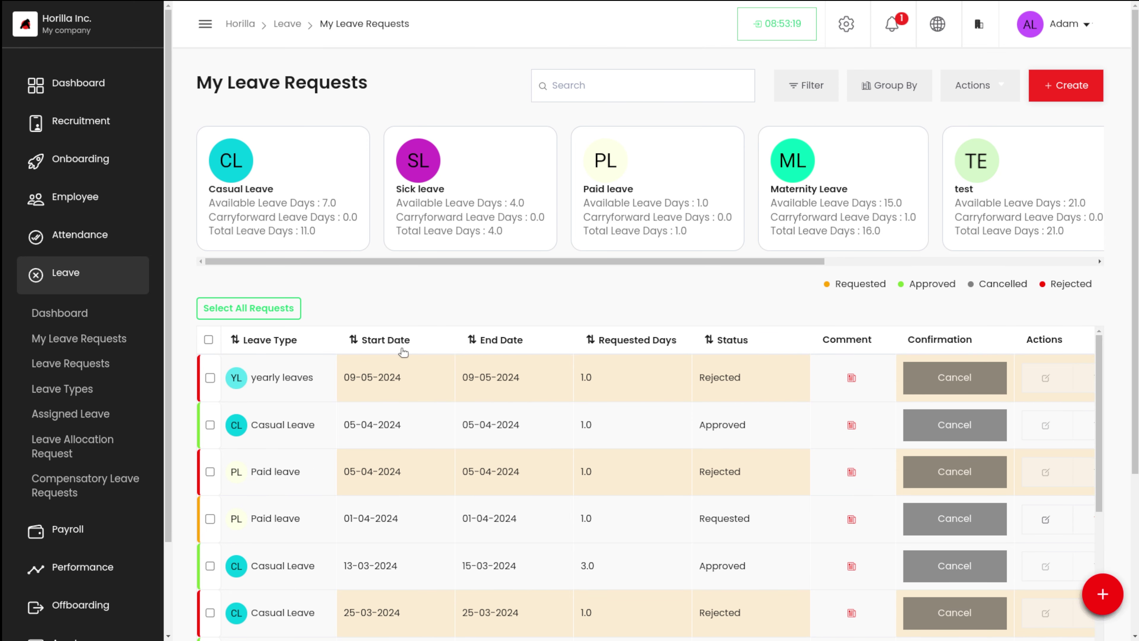
- Start a new leave request with leave type Sick leave and both start and end date set to 10/05/2024
{"action": "left_click", "coordinate": [1066, 96]}
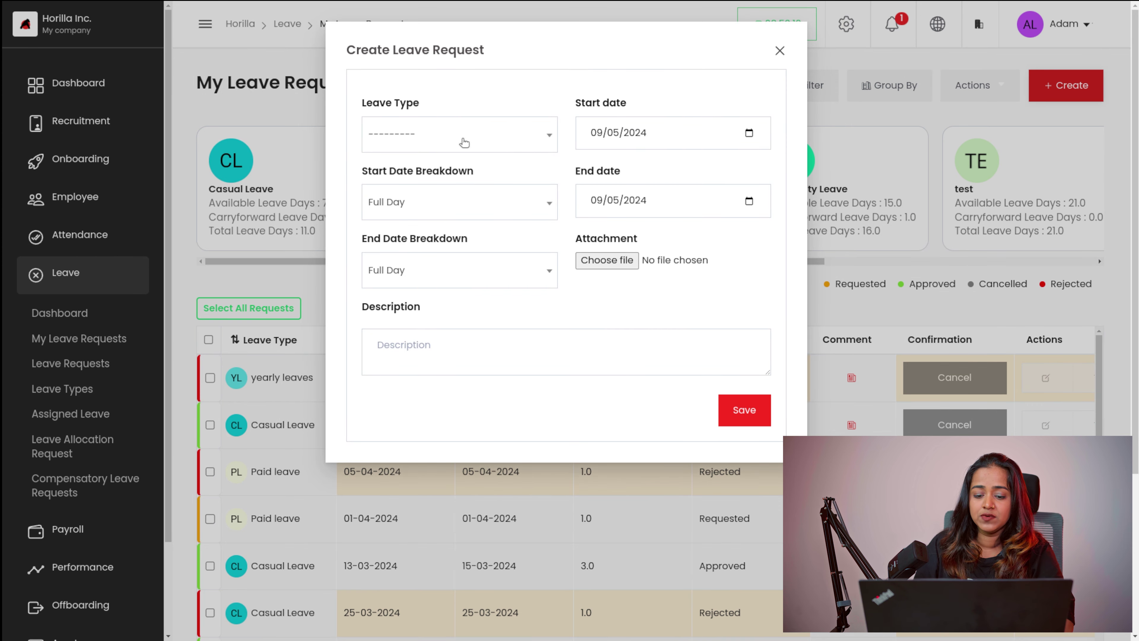
{"action": "left_click", "coordinate": [464, 142]}
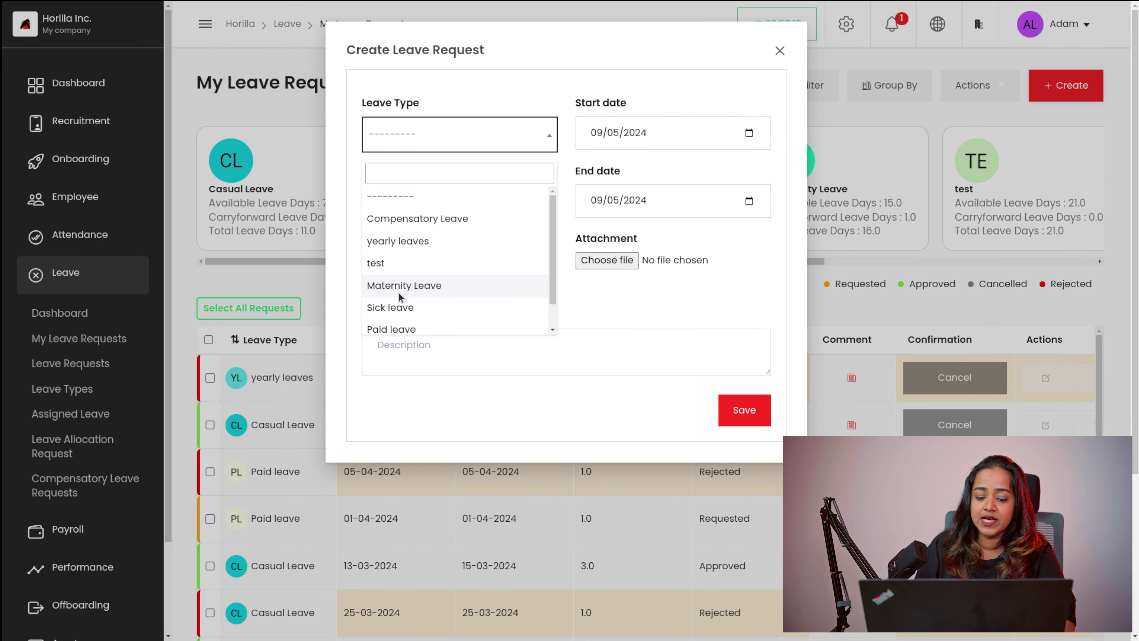
{"action": "left_click", "coordinate": [388, 307]}
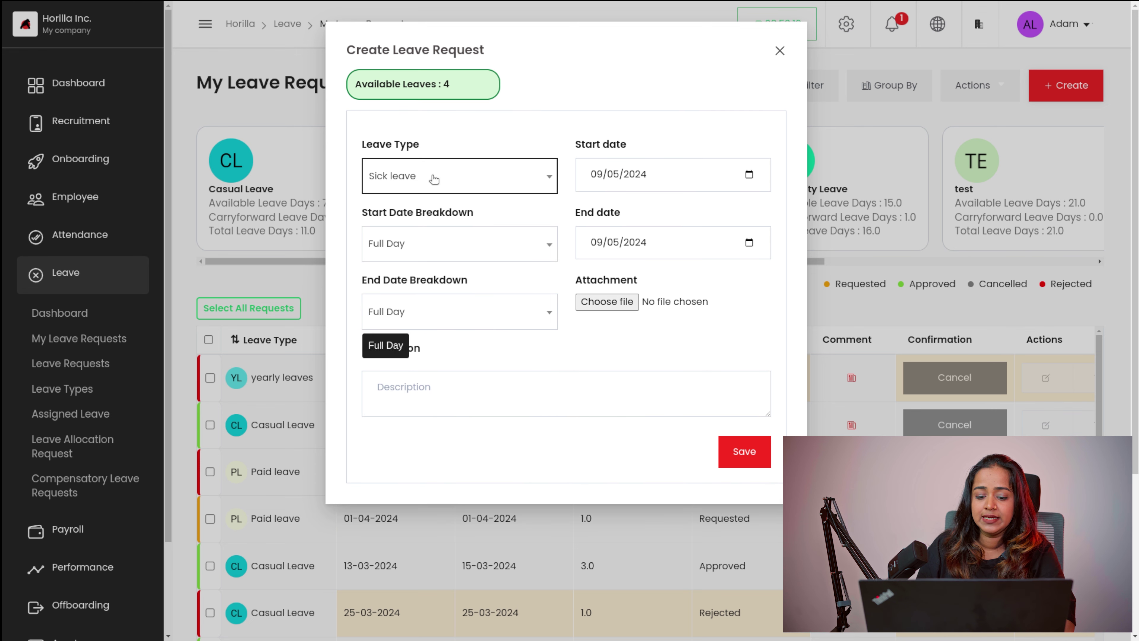
{"action": "left_click", "coordinate": [749, 173]}
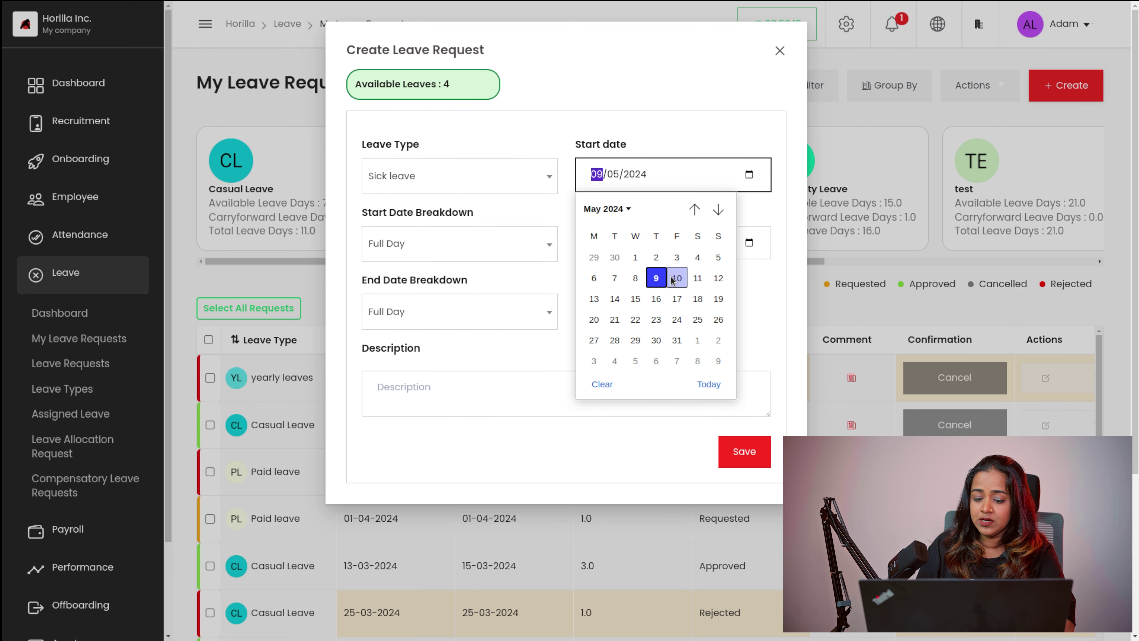
{"action": "left_click", "coordinate": [677, 278]}
{"action": "left_click", "coordinate": [751, 251]}
{"action": "left_click", "coordinate": [749, 242]}
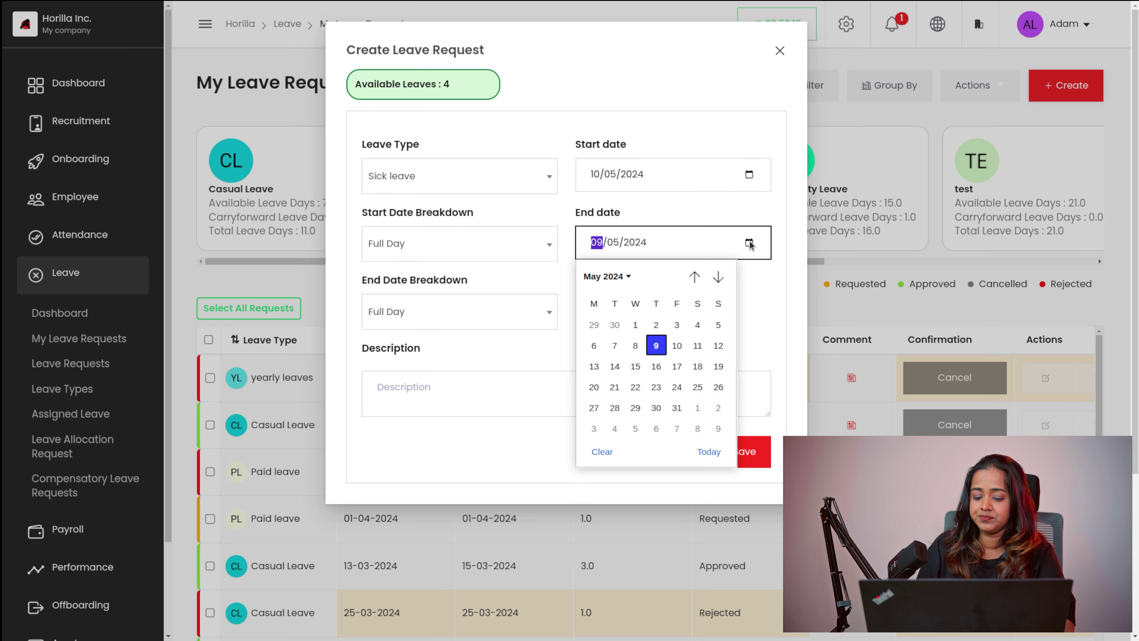
{"action": "left_click", "coordinate": [677, 346]}
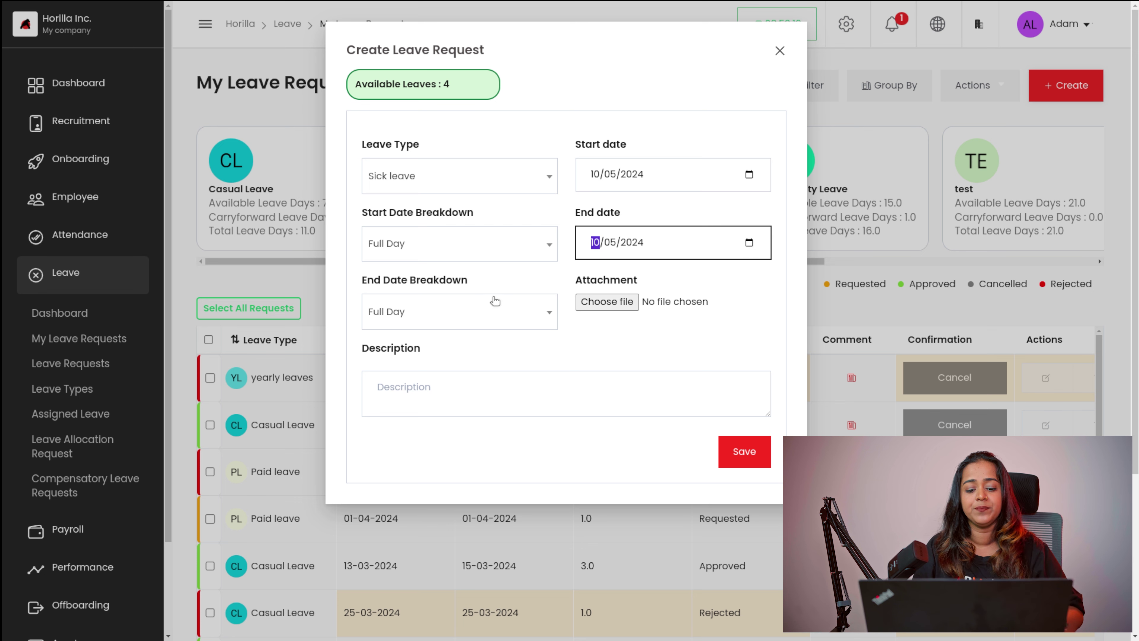
- Keep the start date breakdown at Full Day, enter the description "please approve my request" and try to save the request
{"action": "left_click", "coordinate": [455, 243]}
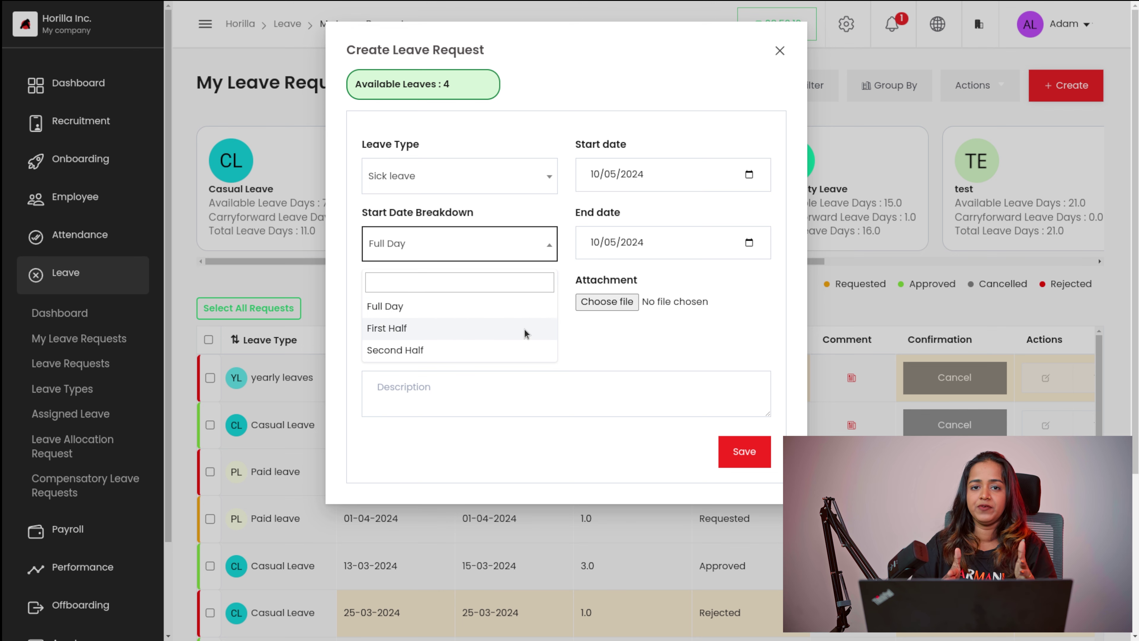
{"action": "left_click", "coordinate": [658, 340]}
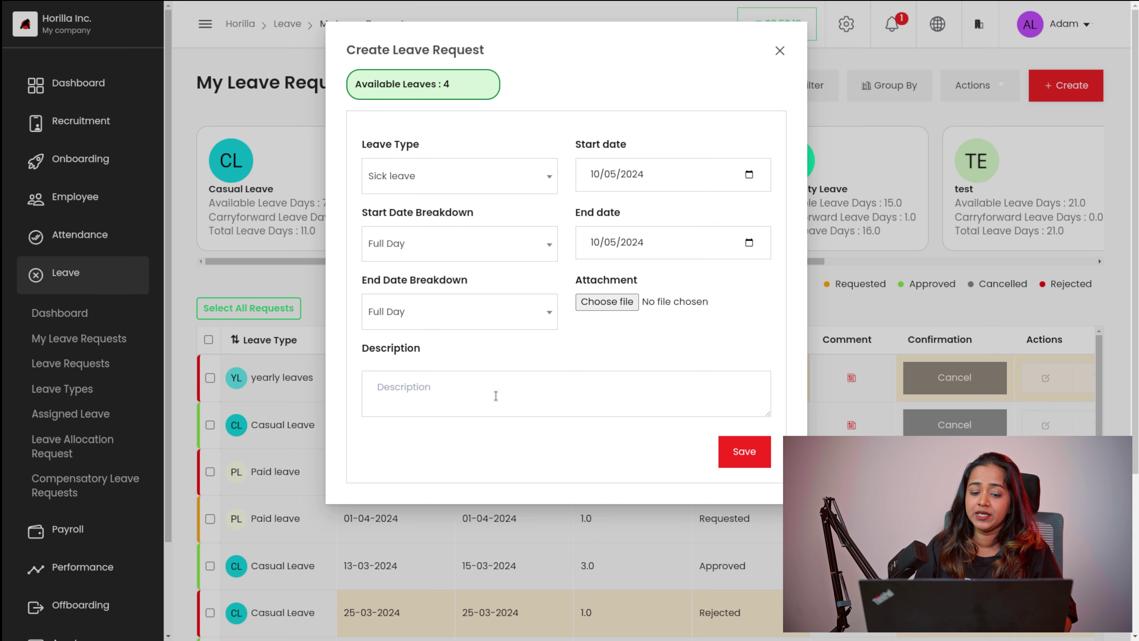
{"action": "left_click", "coordinate": [733, 449]}
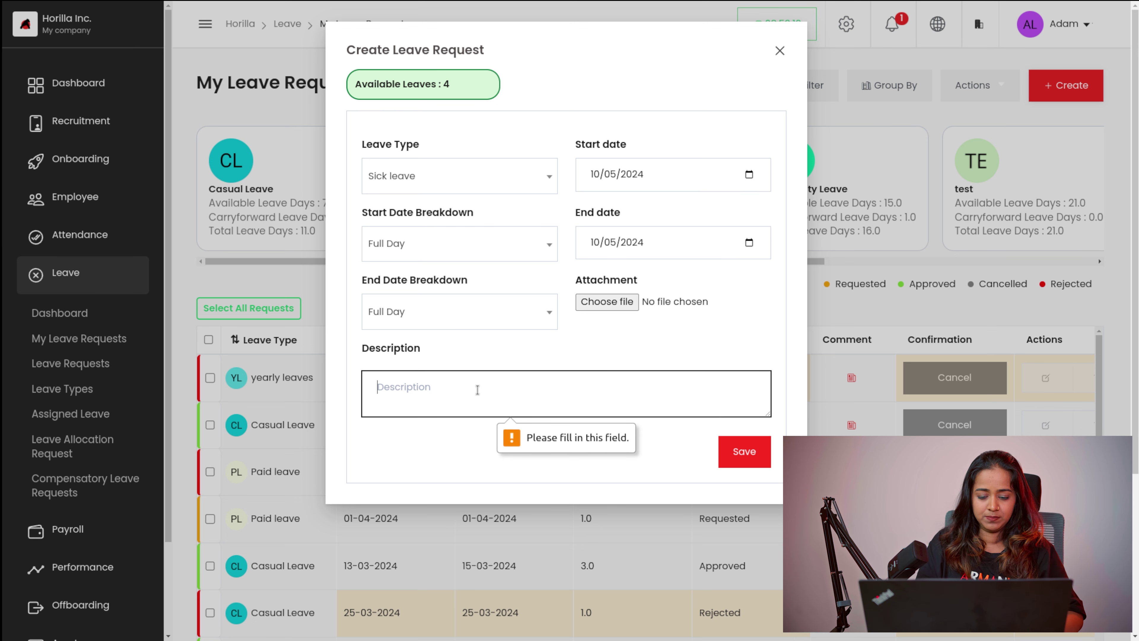
{"action": "type", "text": "plea"}
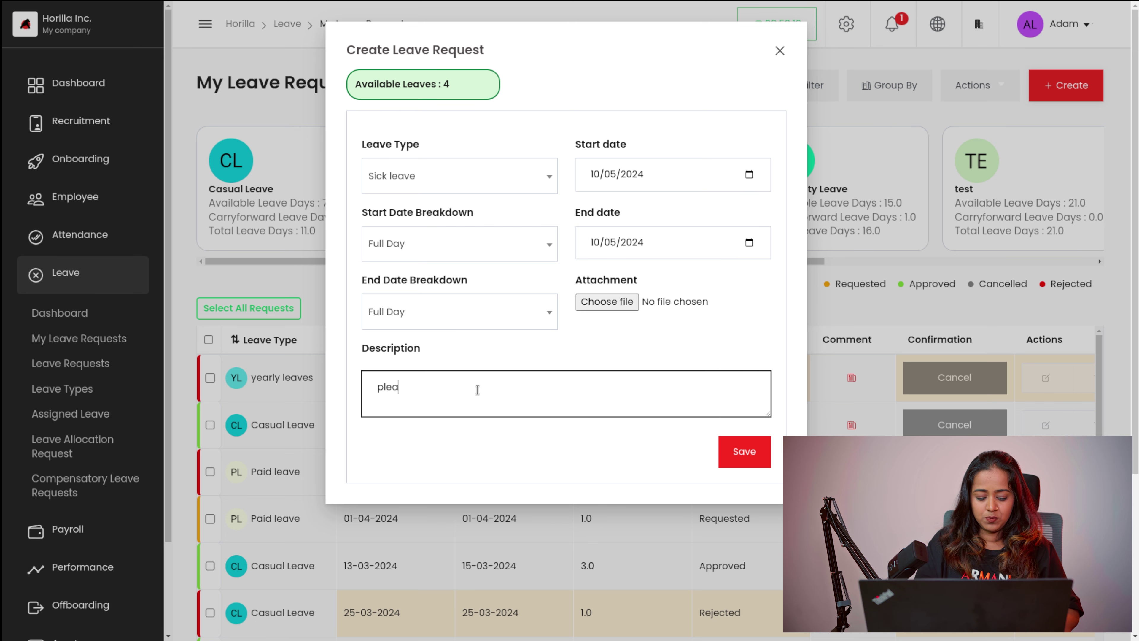
{"action": "type", "text": "se approve"}
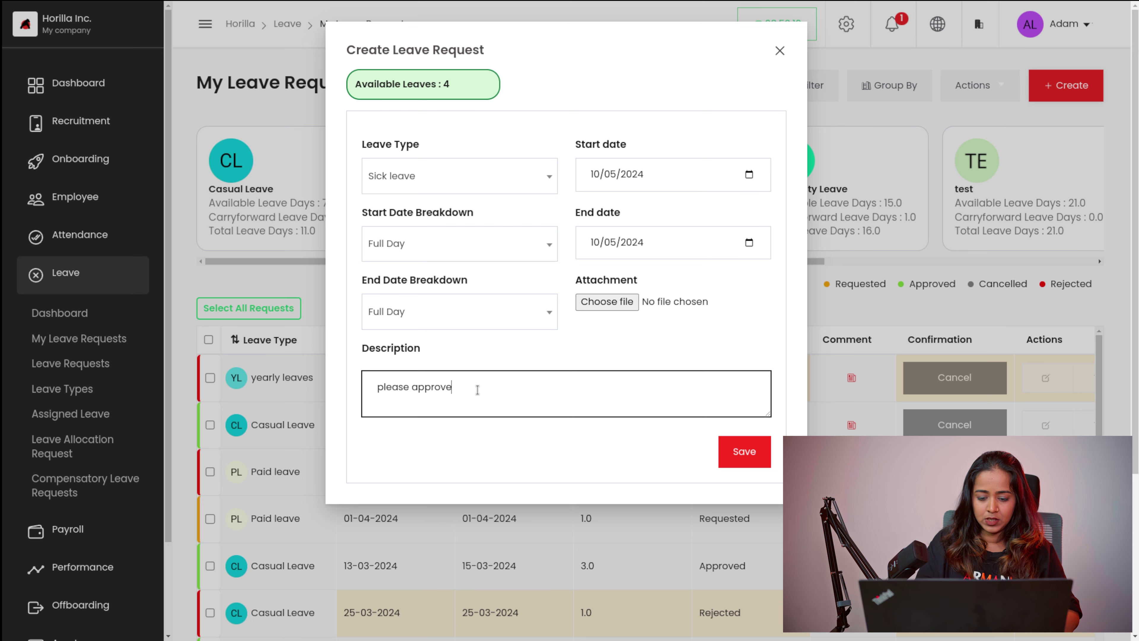
{"action": "type", "text": " my request"}
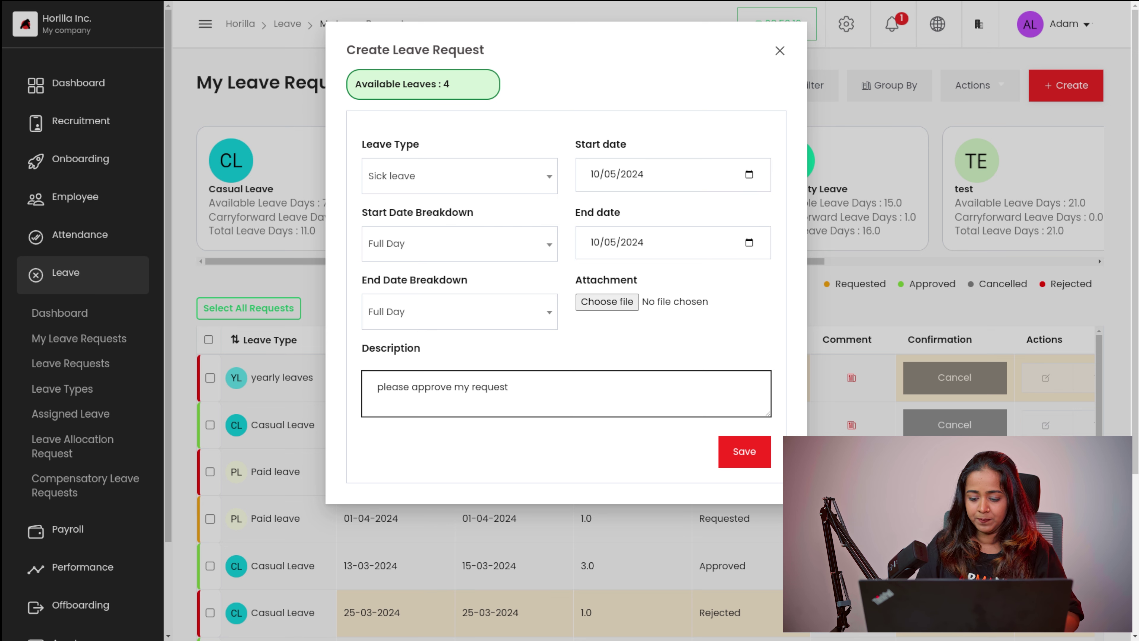
{"action": "left_click", "coordinate": [758, 456]}
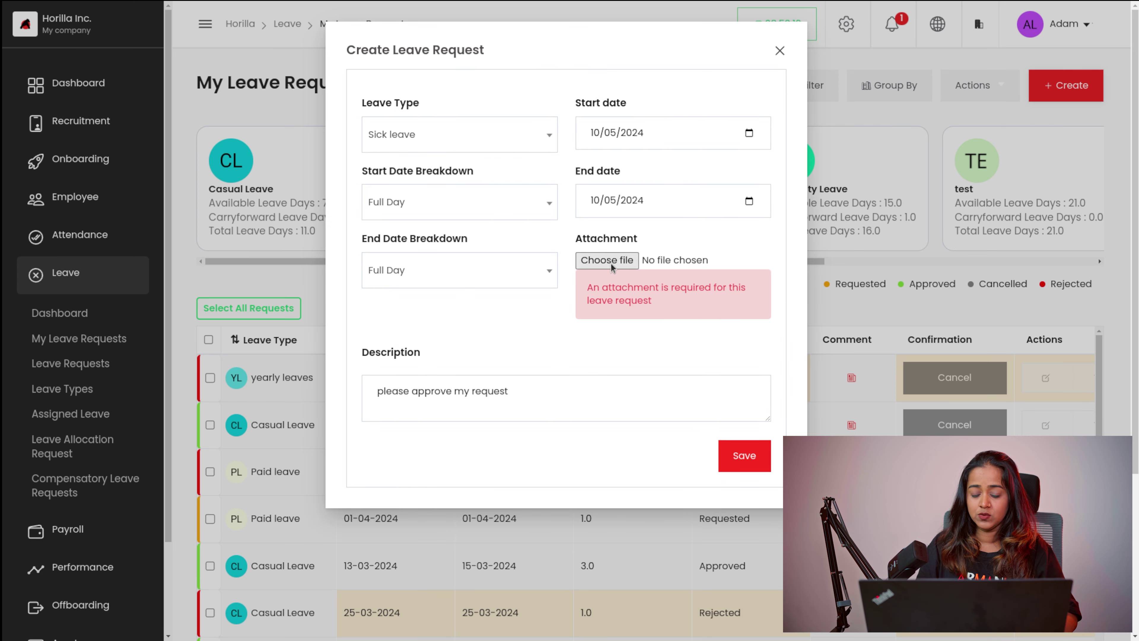
- Attach download (1).pdf from the pdf folder to the sick leave request and save it
{"action": "left_click", "coordinate": [610, 263]}
{"action": "left_click", "coordinate": [430, 127]}
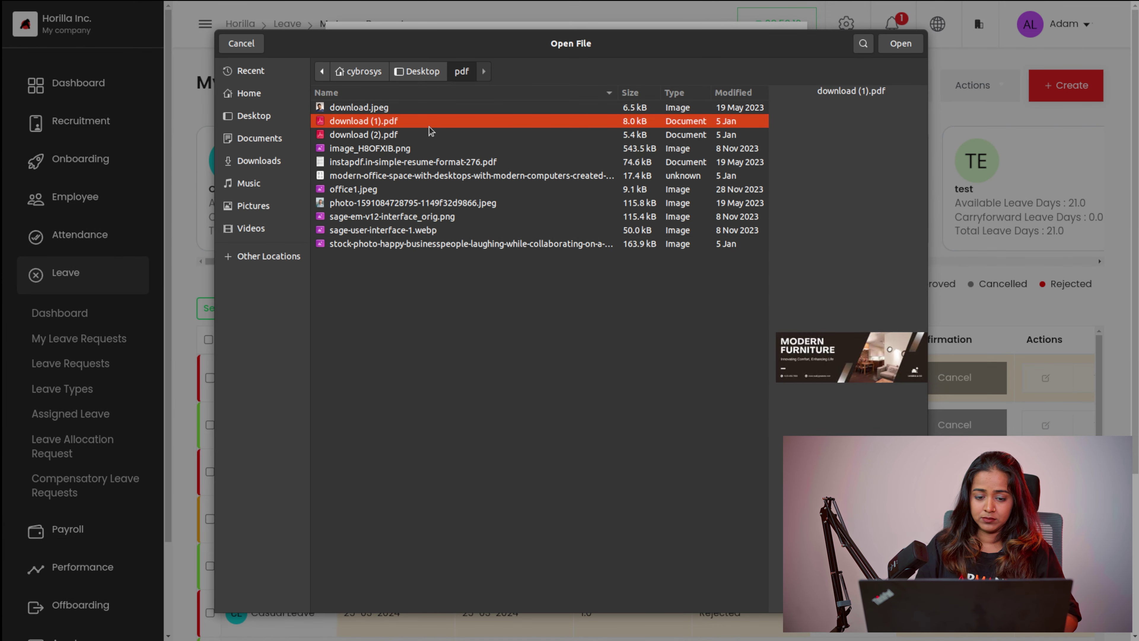
{"action": "left_click", "coordinate": [900, 43]}
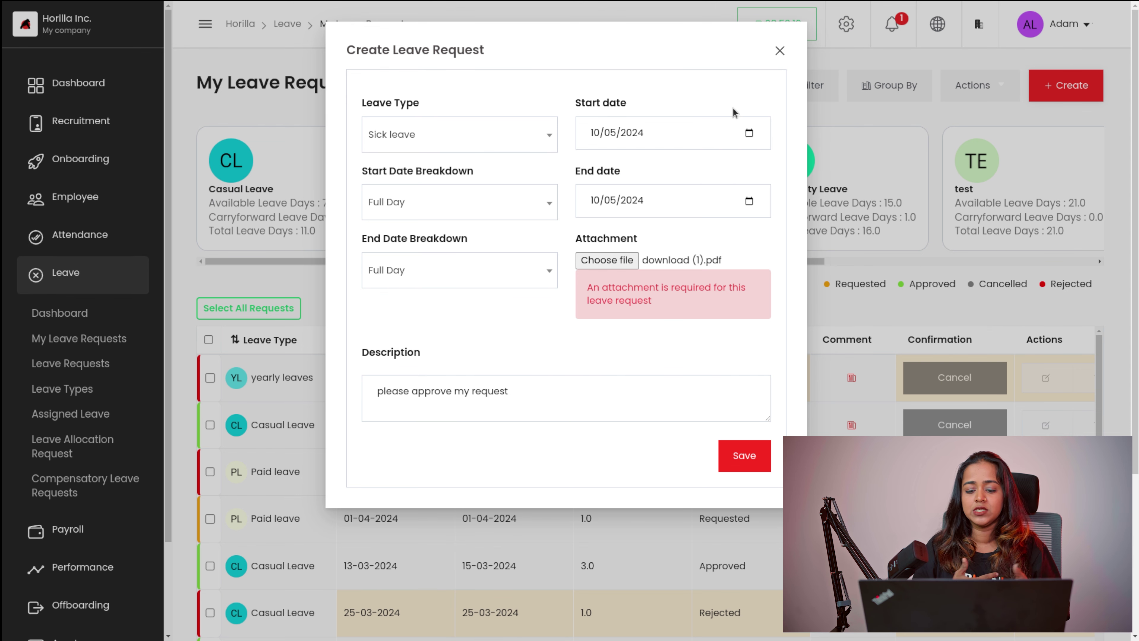
{"action": "left_click", "coordinate": [743, 454]}
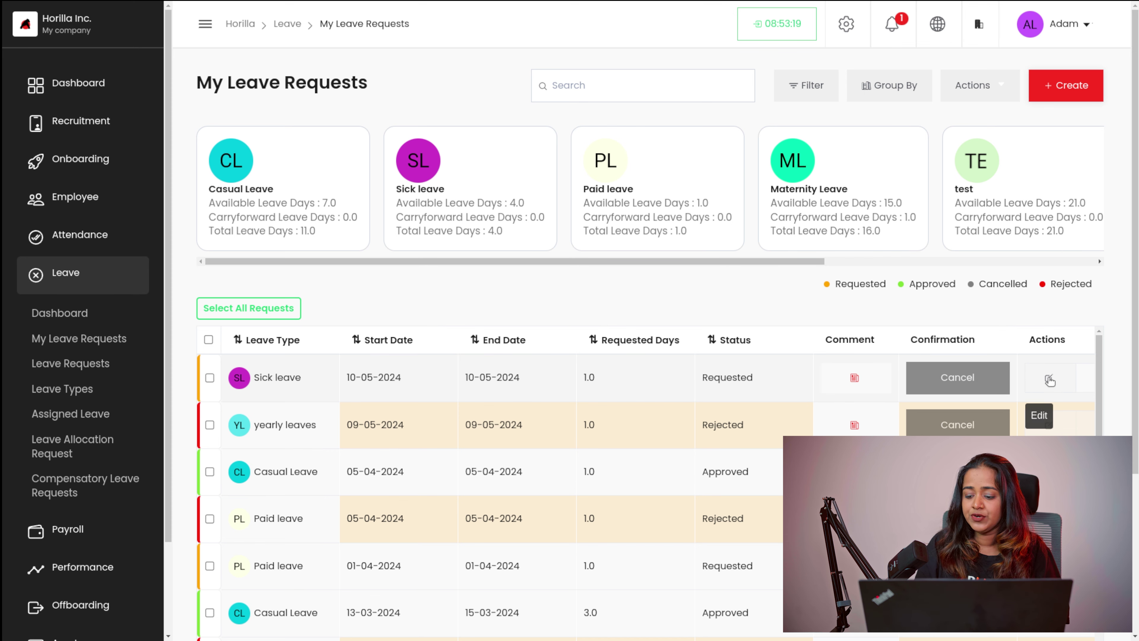
- Post the comment "new comment" on the 10-05-2024 sick leave request and review its comments
{"action": "scroll", "coordinate": [1049, 380], "scroll_direction": "right", "scroll_amount": 2}
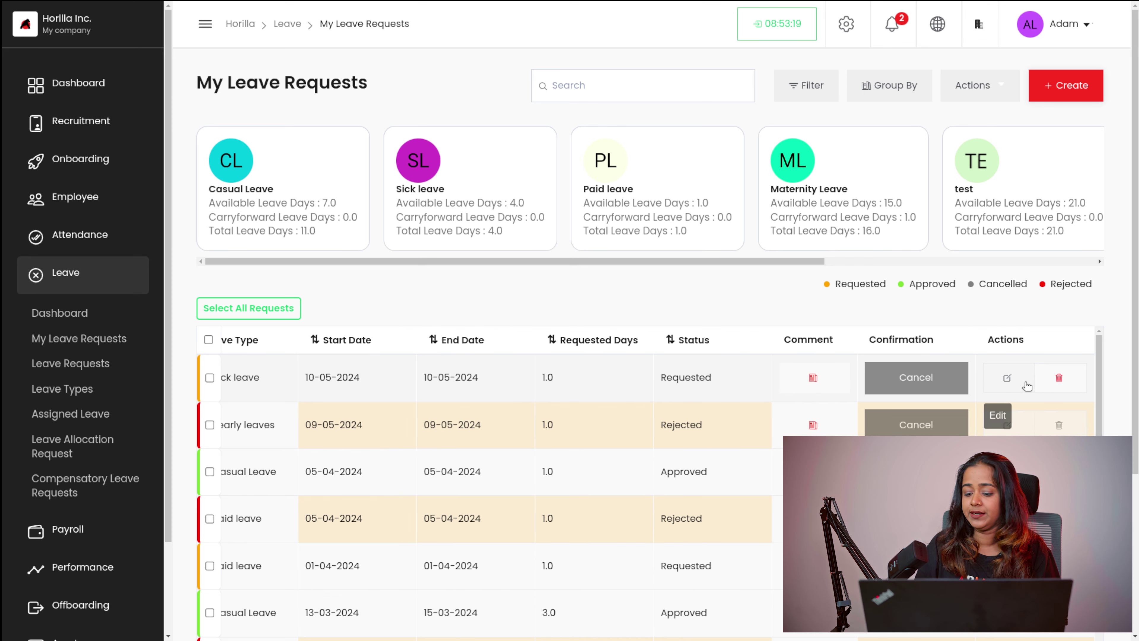
{"action": "left_click", "coordinate": [813, 377]}
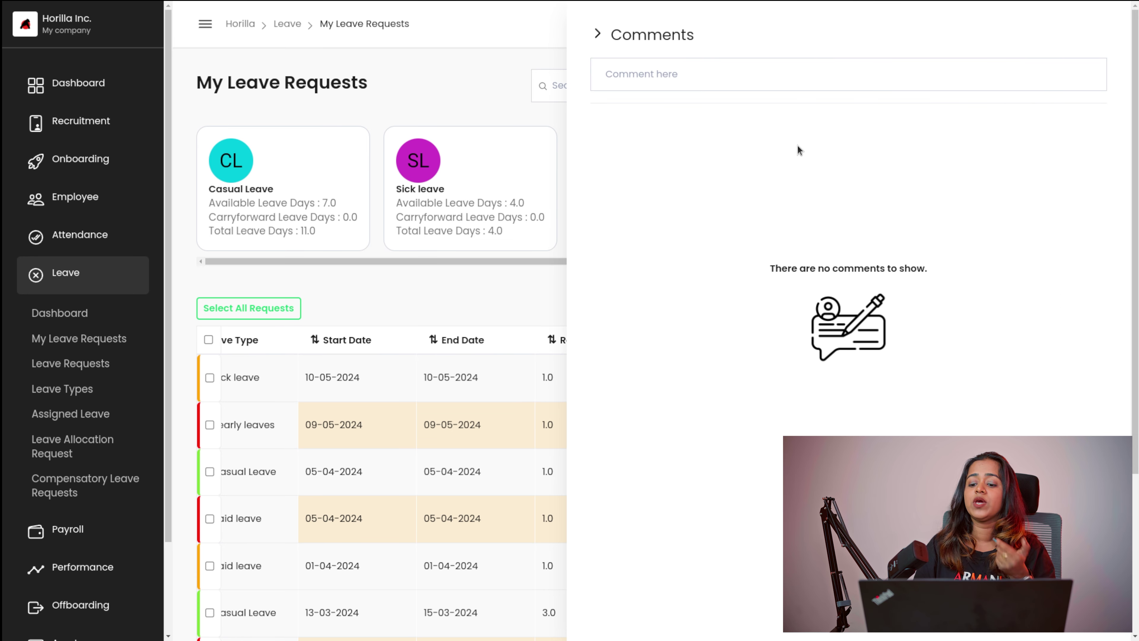
{"action": "left_click", "coordinate": [691, 77]}
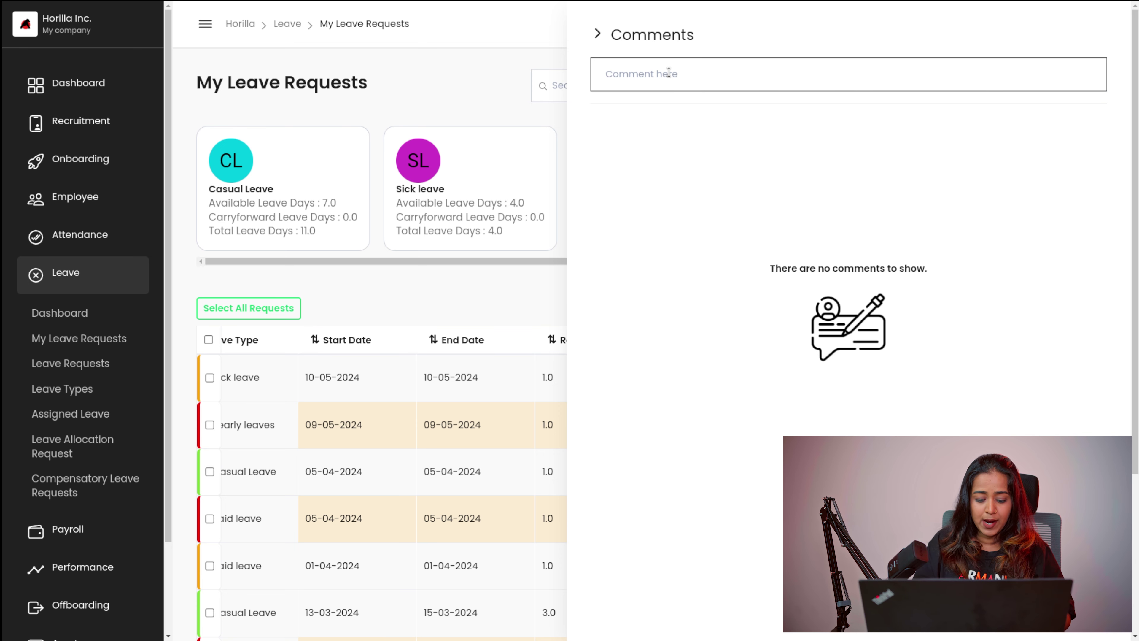
{"action": "type", "text": "new commen"}
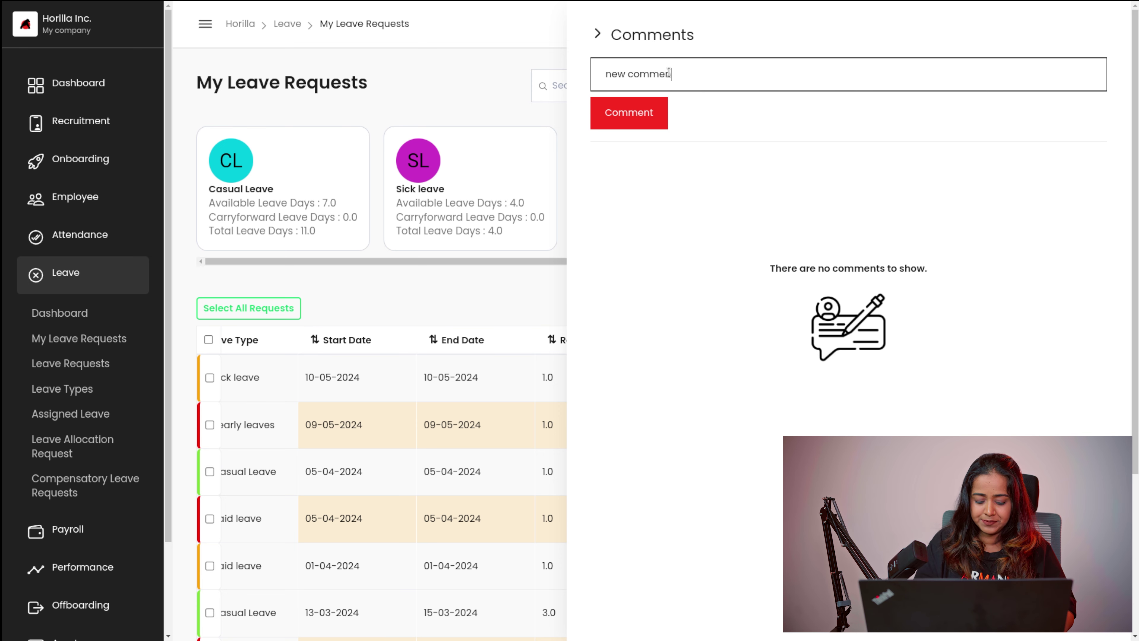
{"action": "left_click", "coordinate": [615, 108]}
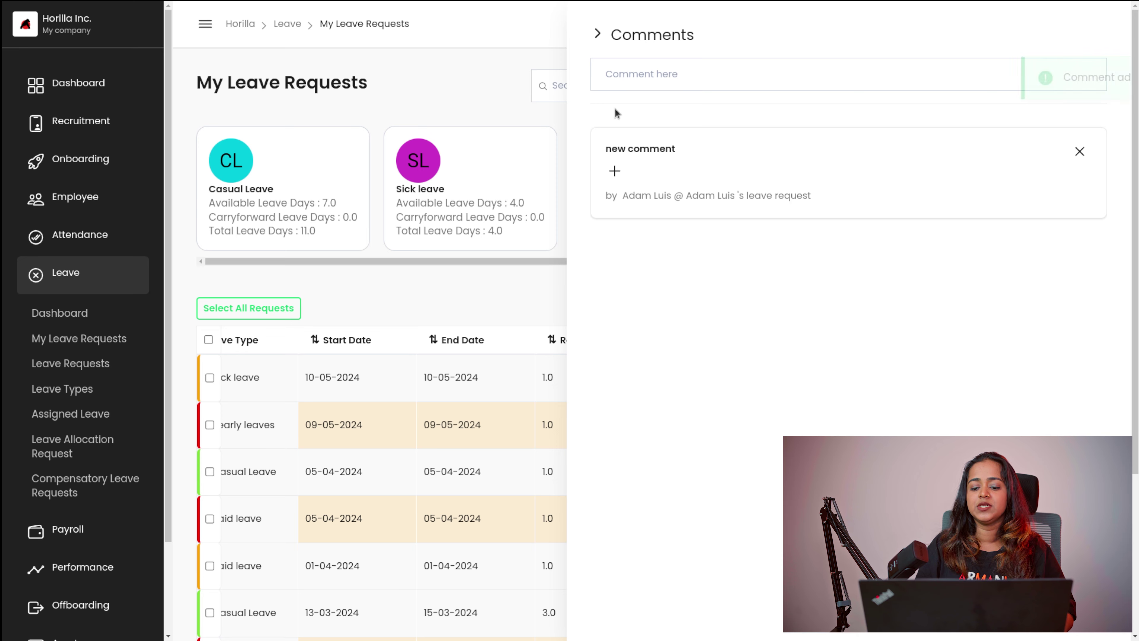
{"action": "left_click", "coordinate": [598, 34]}
{"action": "left_click", "coordinate": [854, 377]}
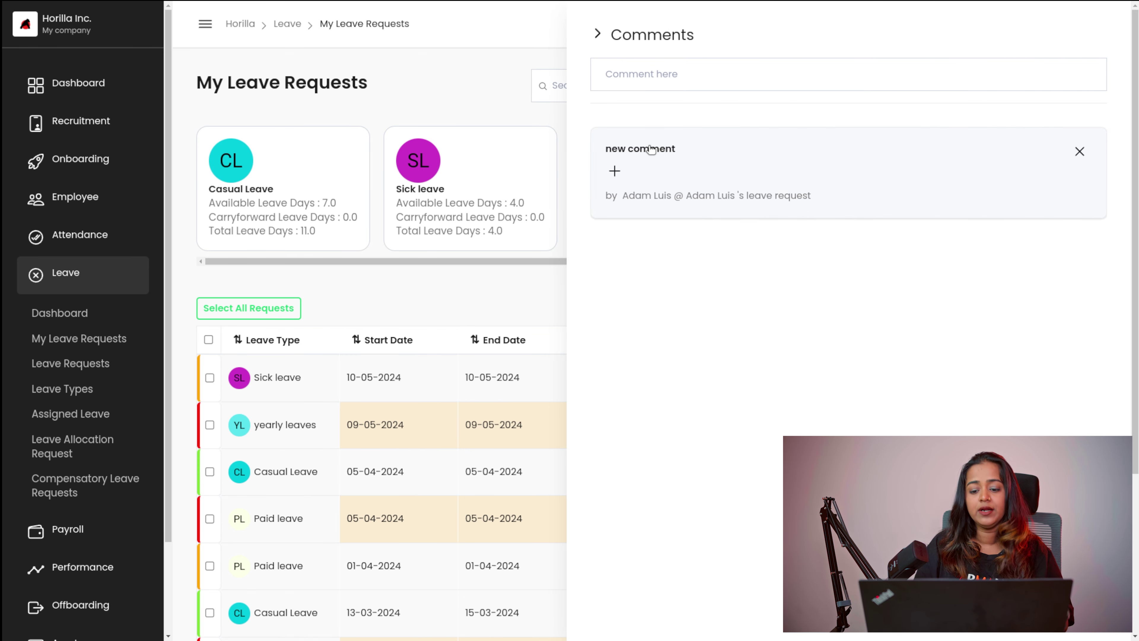
{"action": "left_click", "coordinate": [600, 35]}
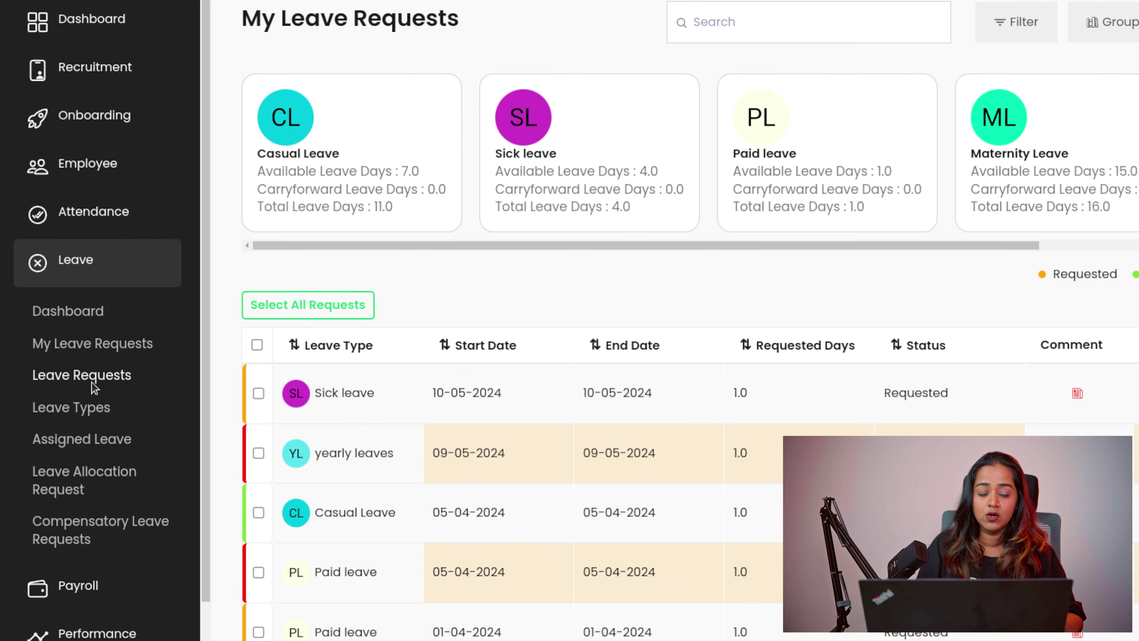
- Open the leave requests of all employees and check the clashing requests for the 09-05-2024 sick leave in the second row
{"action": "left_click", "coordinate": [91, 381]}
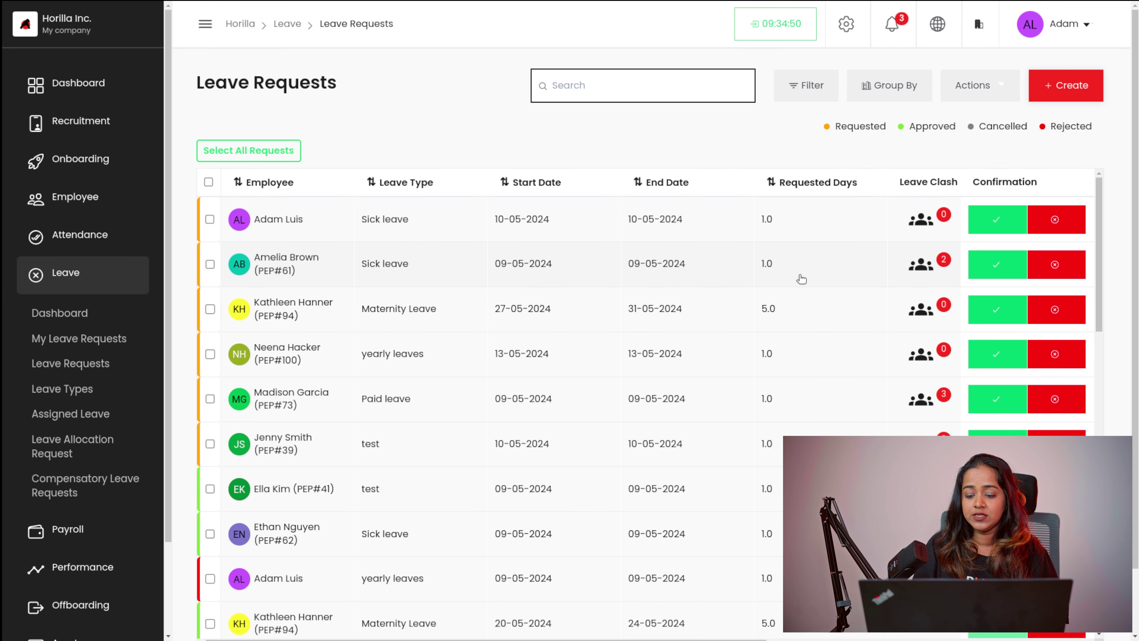
{"action": "left_click", "coordinate": [922, 269]}
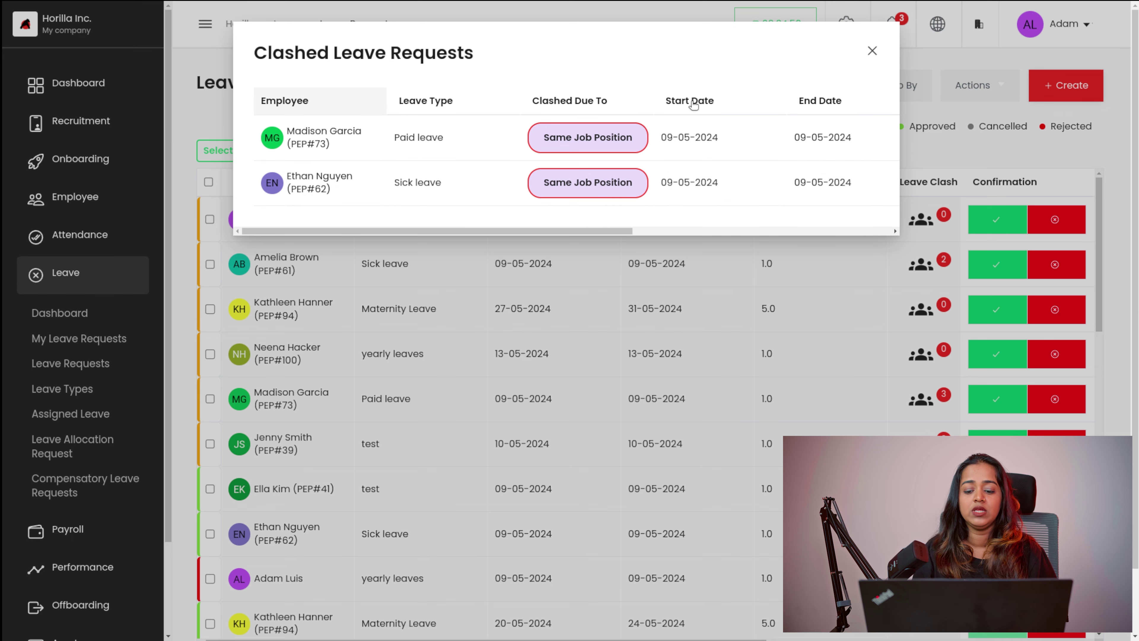
{"action": "left_click", "coordinate": [871, 51]}
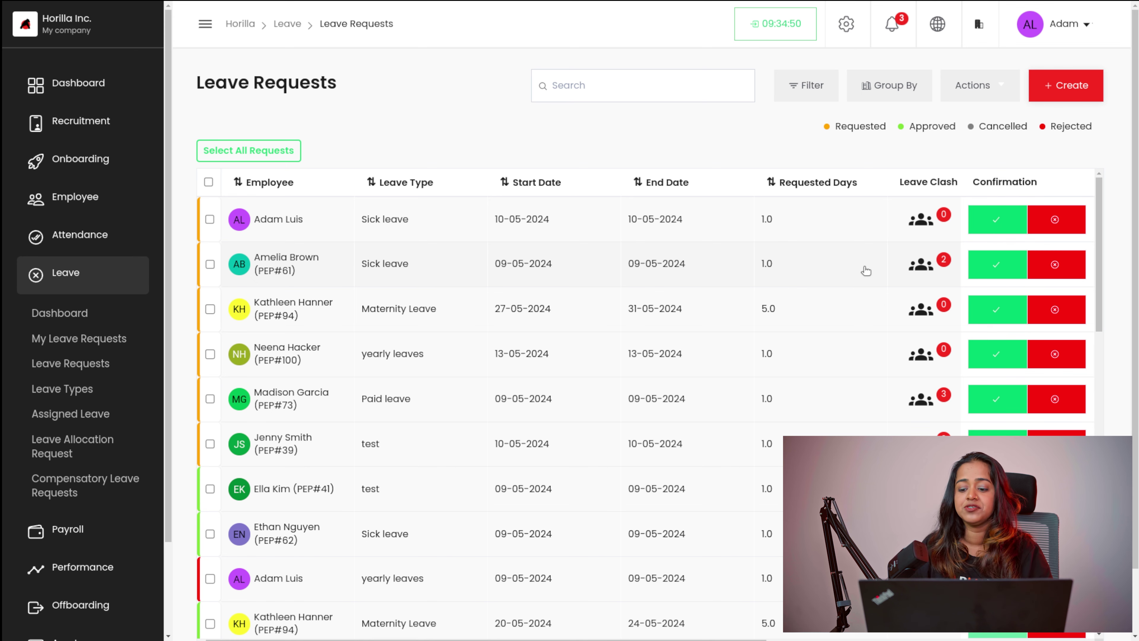
- Approve the 09-05-2024 sick leave request in the second row and confirm the approval
{"action": "left_click", "coordinate": [1006, 268]}
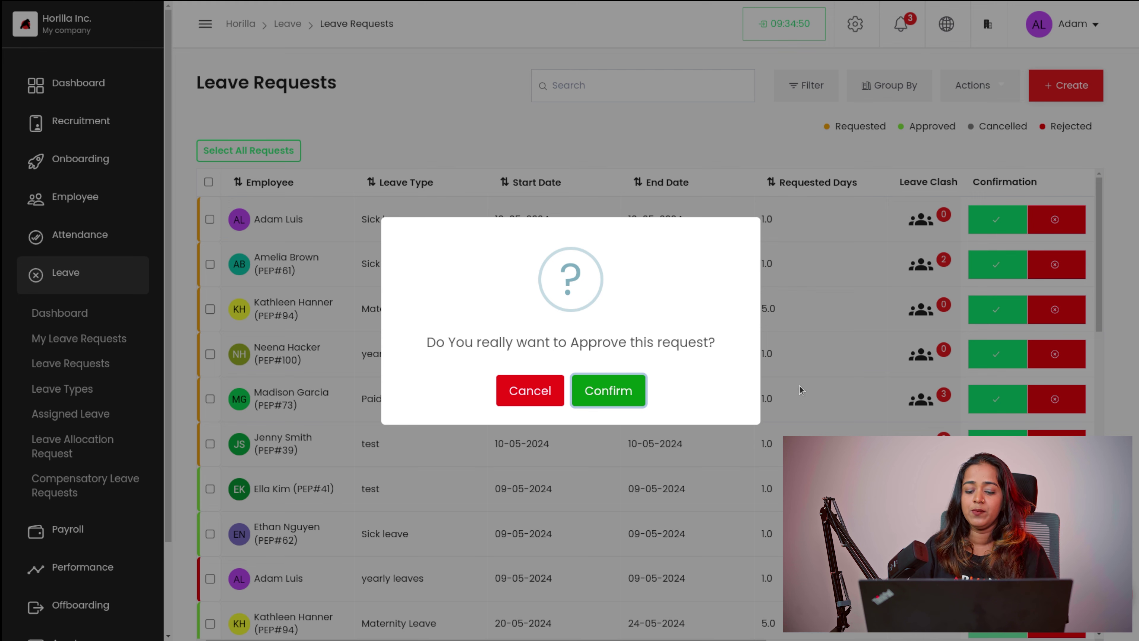
{"action": "left_click", "coordinate": [630, 404]}
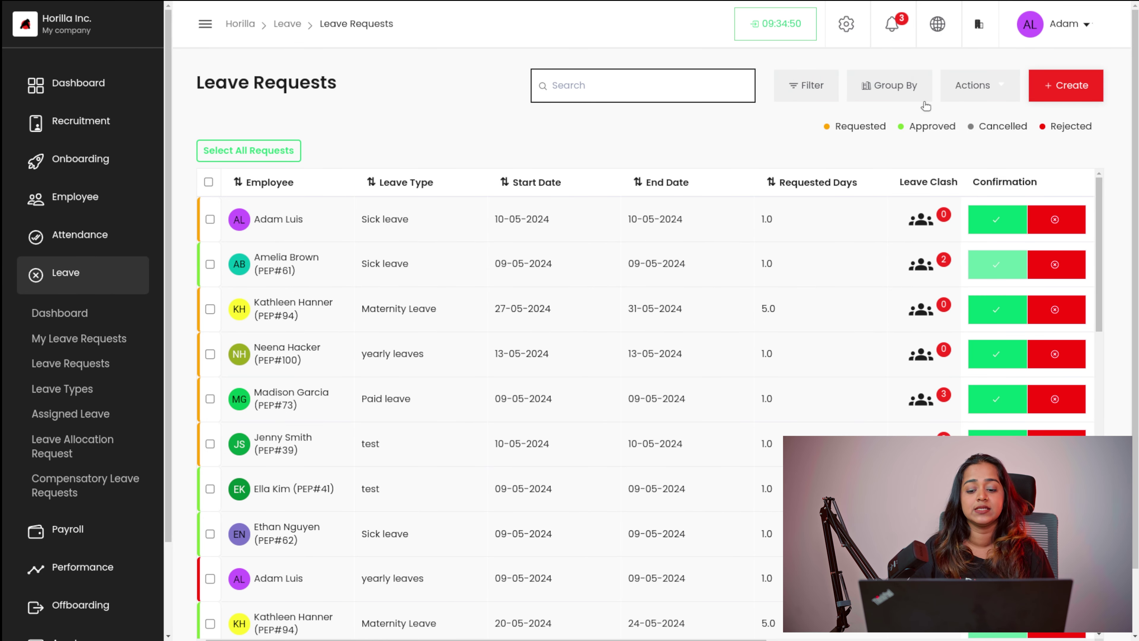
{"action": "left_click", "coordinate": [559, 147]}
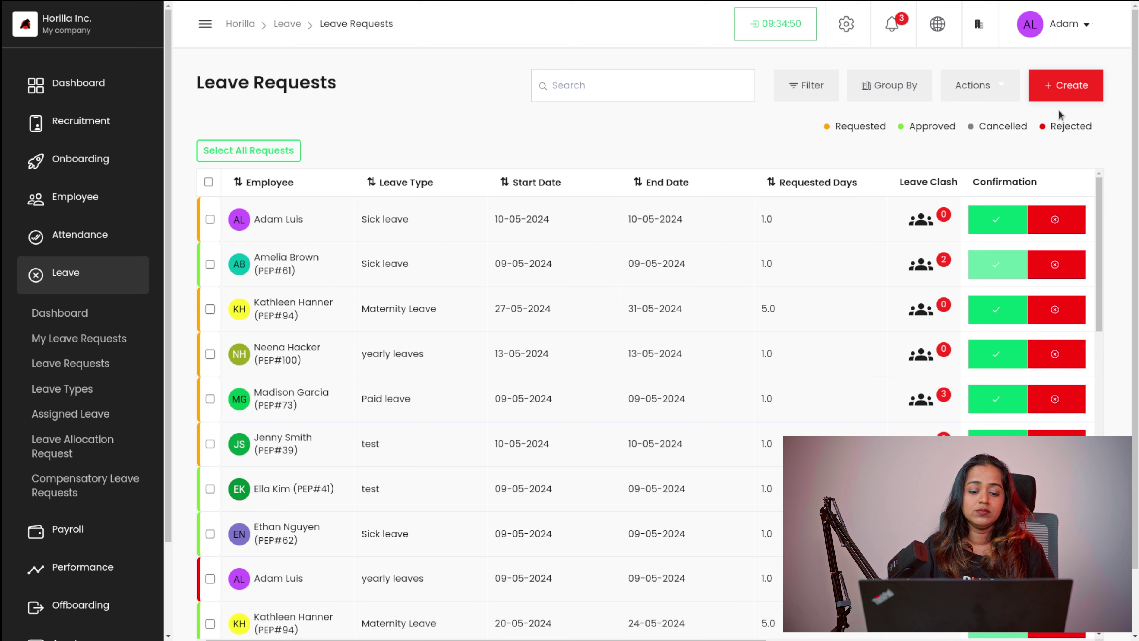
- Look over the creation form for a new employee leave request and close it without saving
{"action": "left_click", "coordinate": [1072, 94]}
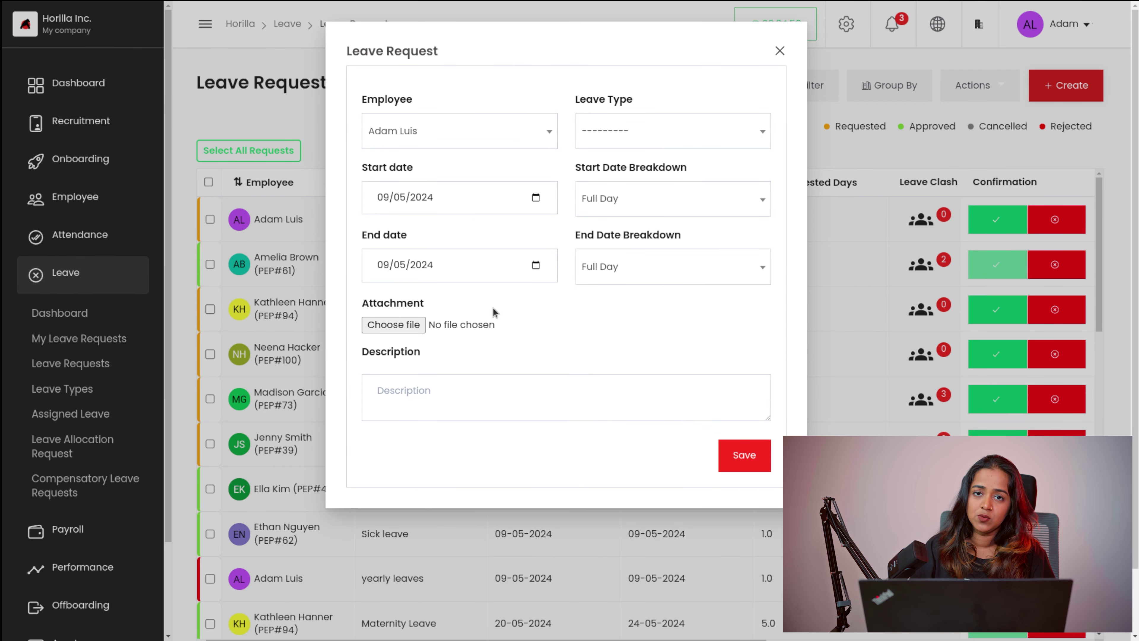
{"action": "left_click", "coordinate": [776, 49]}
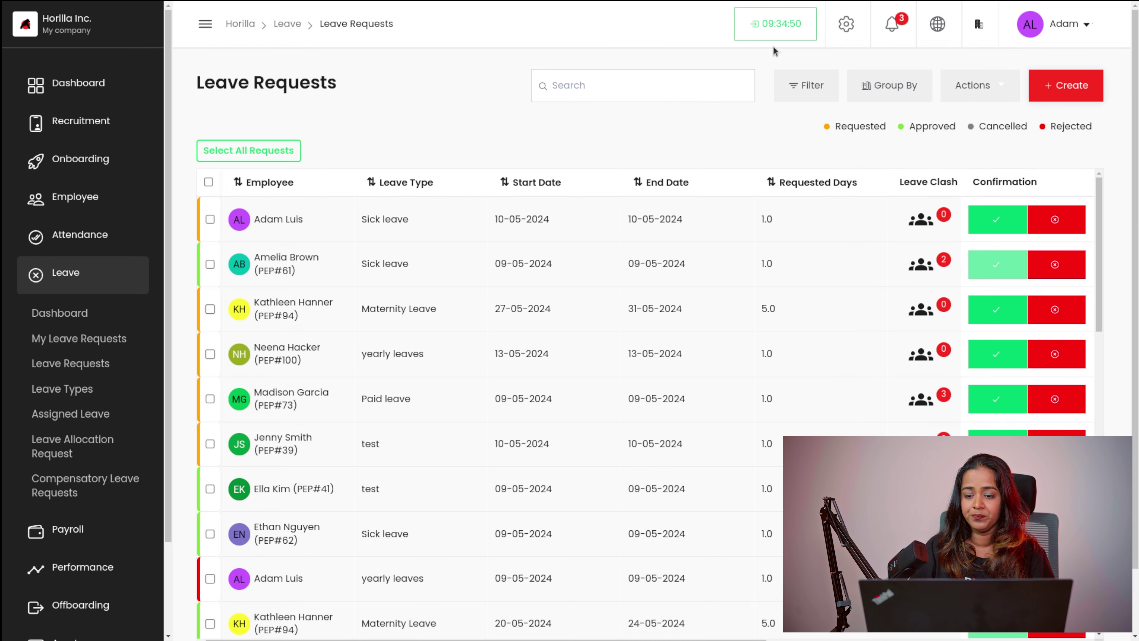
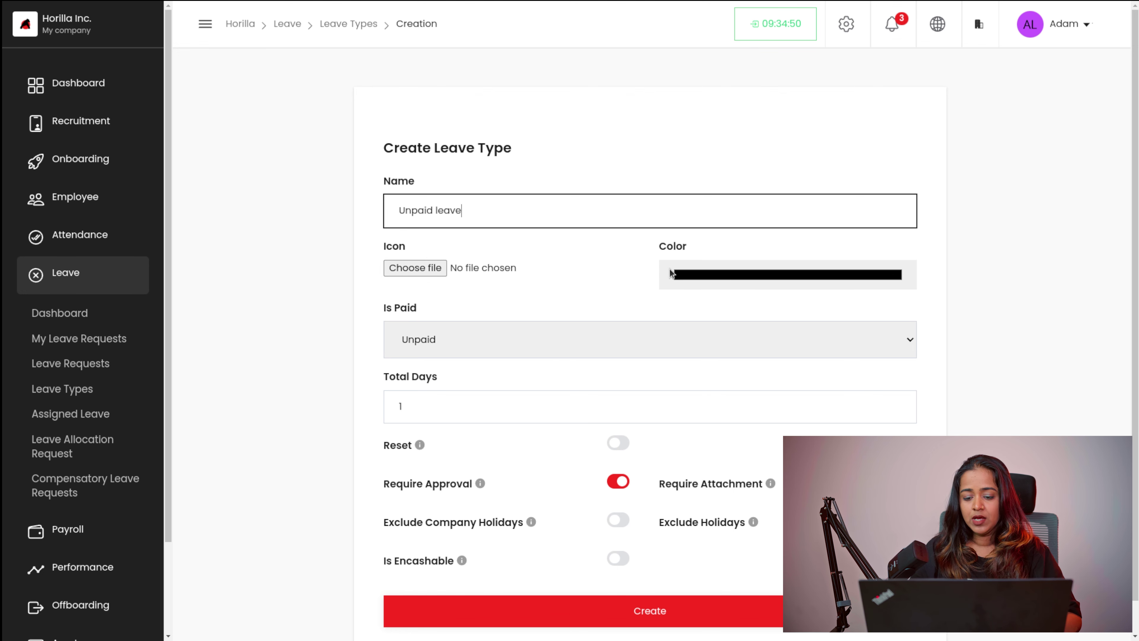
- Keep the new Unpaid leave type's payment option at Unpaid and set its total days to 5
{"action": "scroll", "coordinate": [494, 291], "scroll_direction": "down", "scroll_amount": 1}
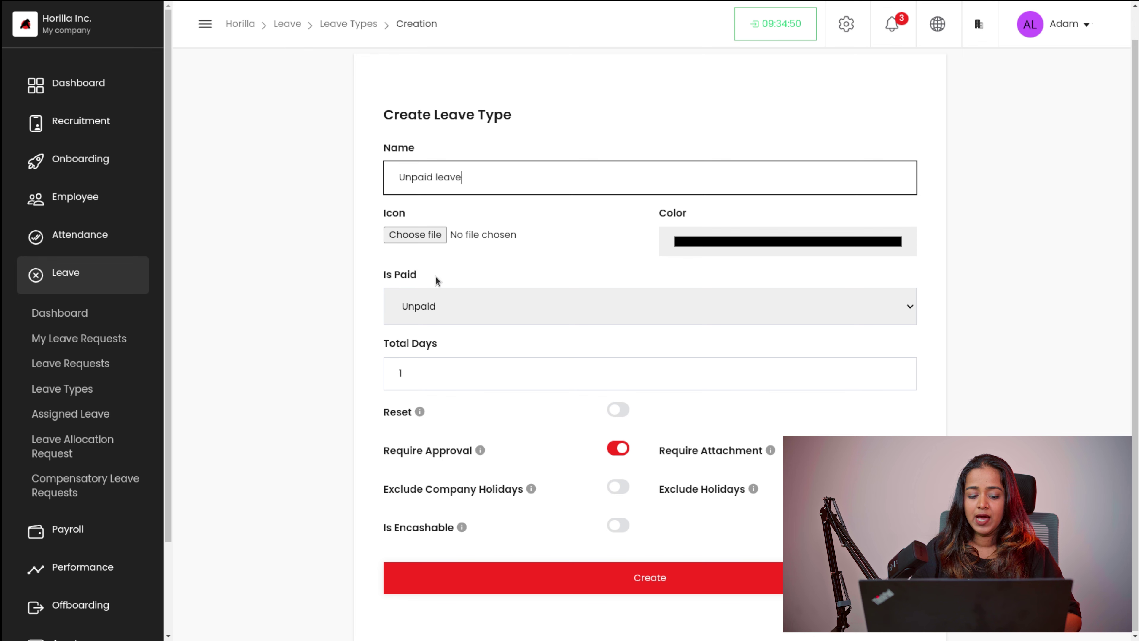
{"action": "left_click", "coordinate": [469, 303]}
{"action": "left_click", "coordinate": [469, 304]}
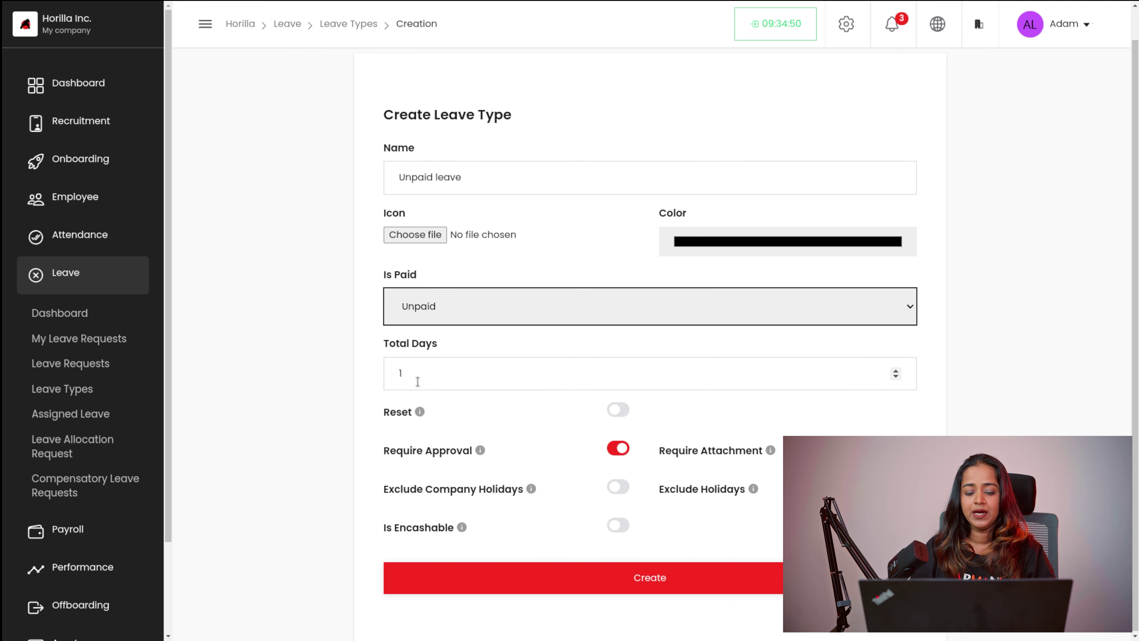
{"action": "left_click", "coordinate": [436, 366]}
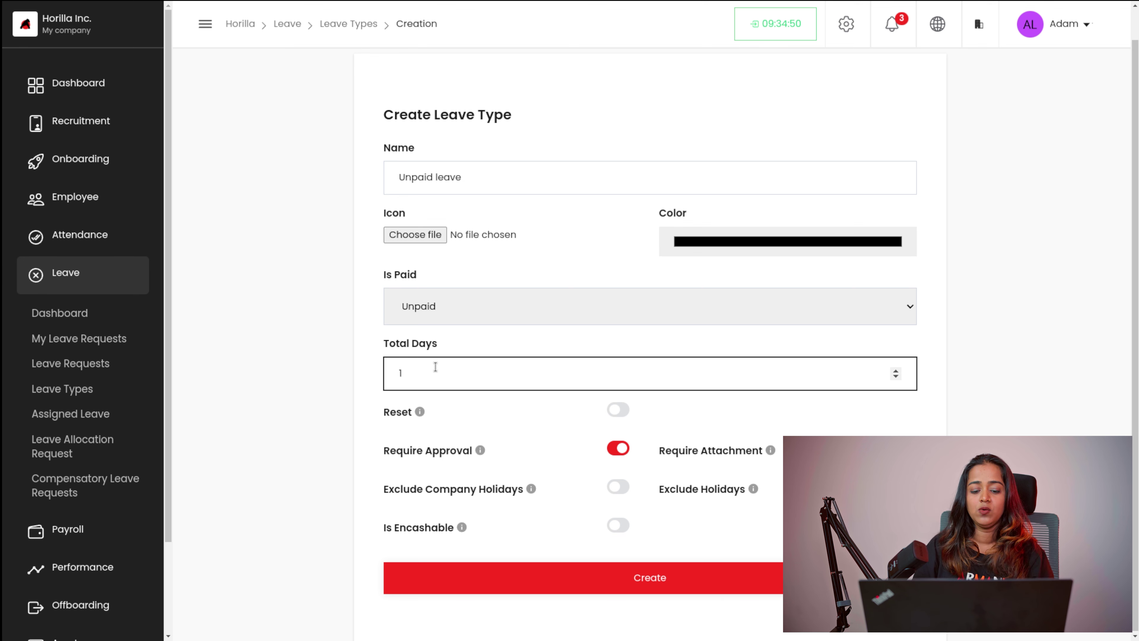
{"action": "key", "text": "ctrl+a"}
{"action": "type", "text": "5"}
{"action": "scroll", "coordinate": [565, 456], "scroll_direction": "up", "scroll_amount": 1}
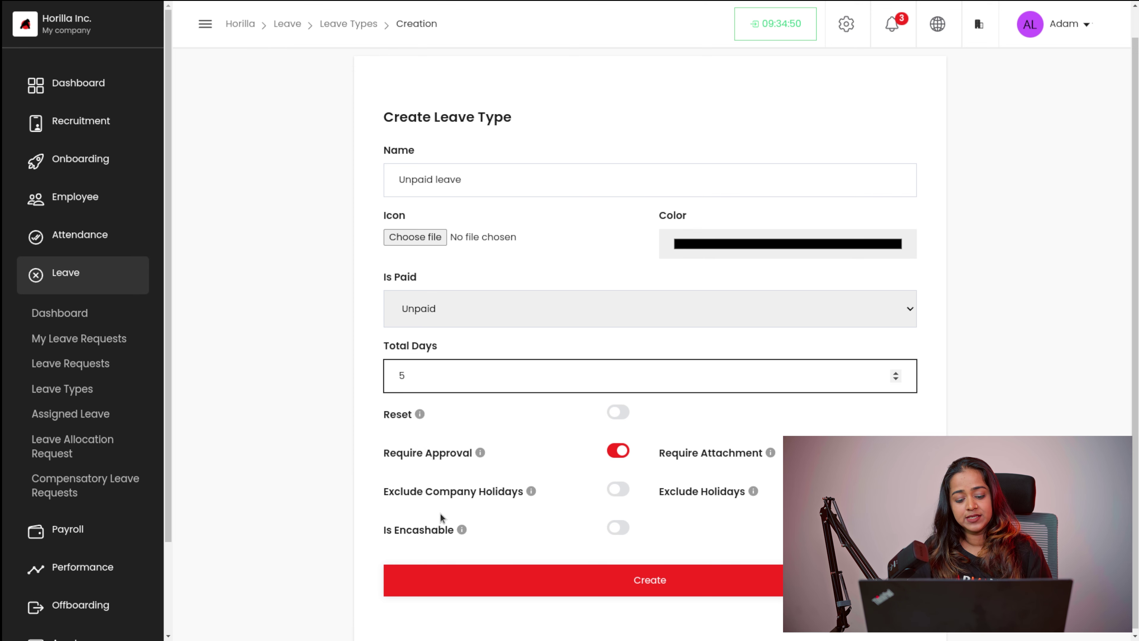
- Enable Exclude Company Holidays, leave Is Encashable off, and create the Unpaid leave type
{"action": "key", "text": "Tab"}
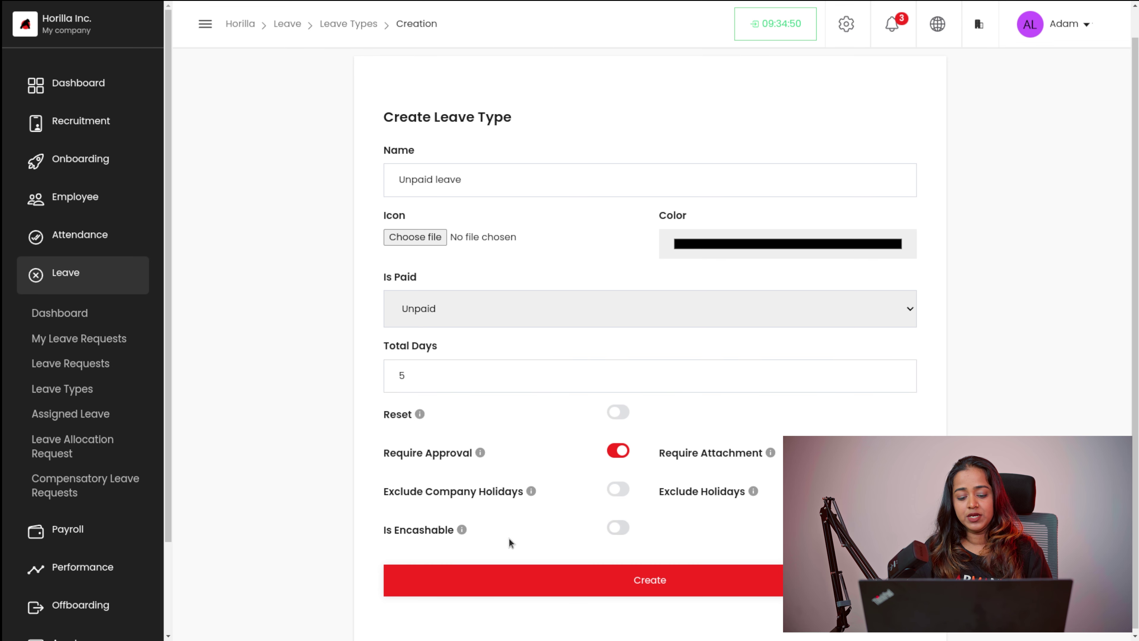
{"action": "left_click", "coordinate": [619, 490]}
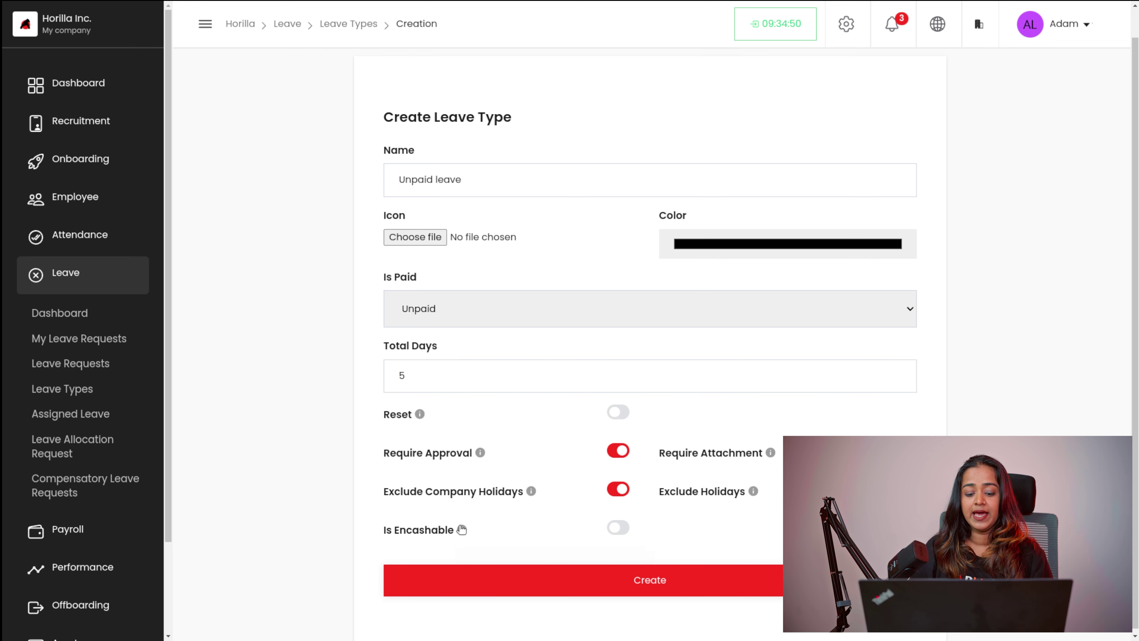
{"action": "mouse_move", "coordinate": [462, 529]}
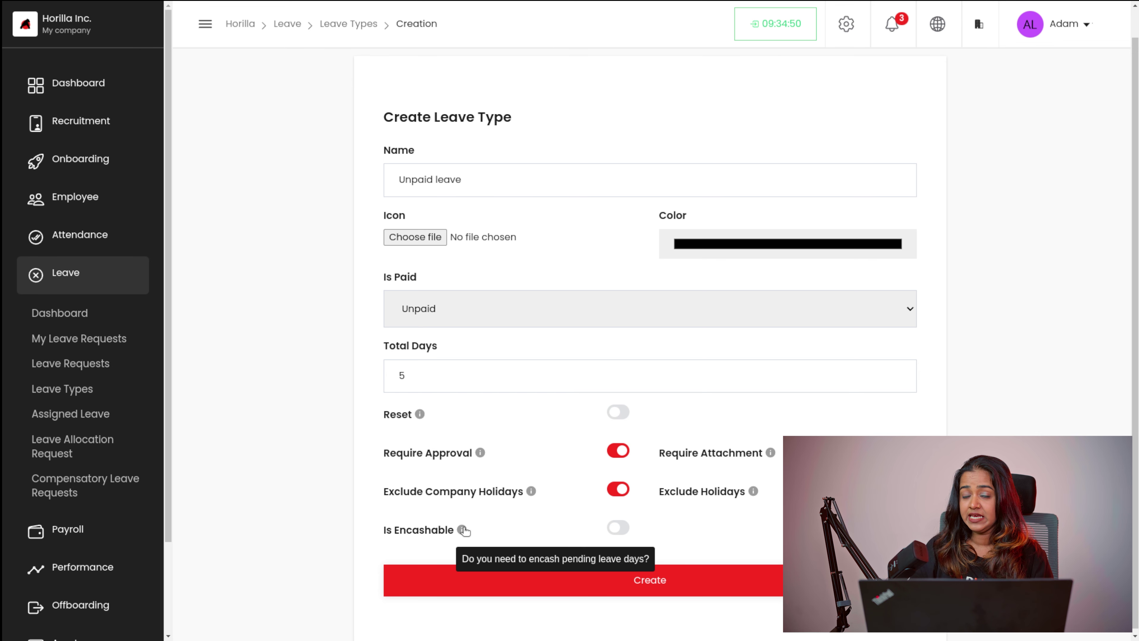
{"action": "left_click", "coordinate": [616, 532]}
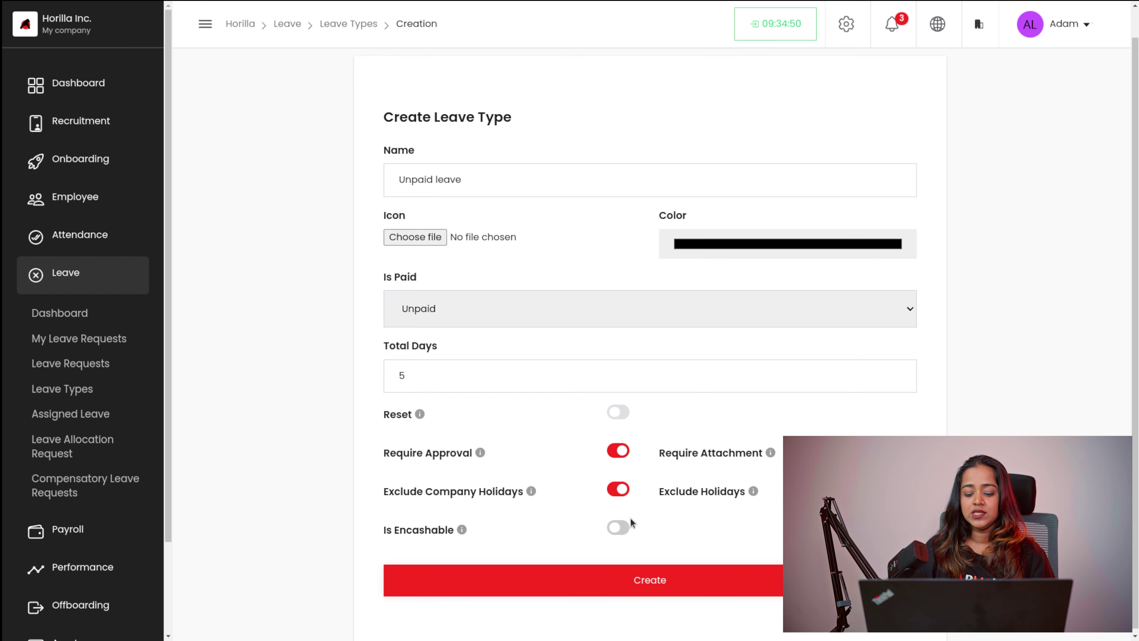
{"action": "left_click", "coordinate": [639, 575]}
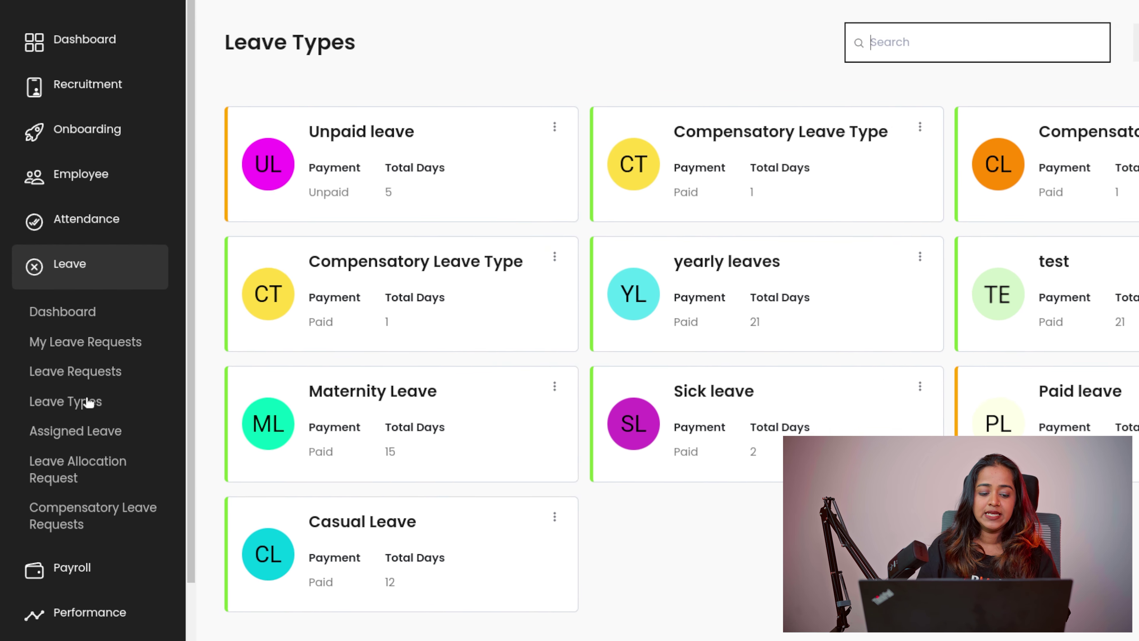
- Open the assigned leaves, remove the Leave Type grouping and look through the ungrouped list
{"action": "left_click", "coordinate": [91, 434]}
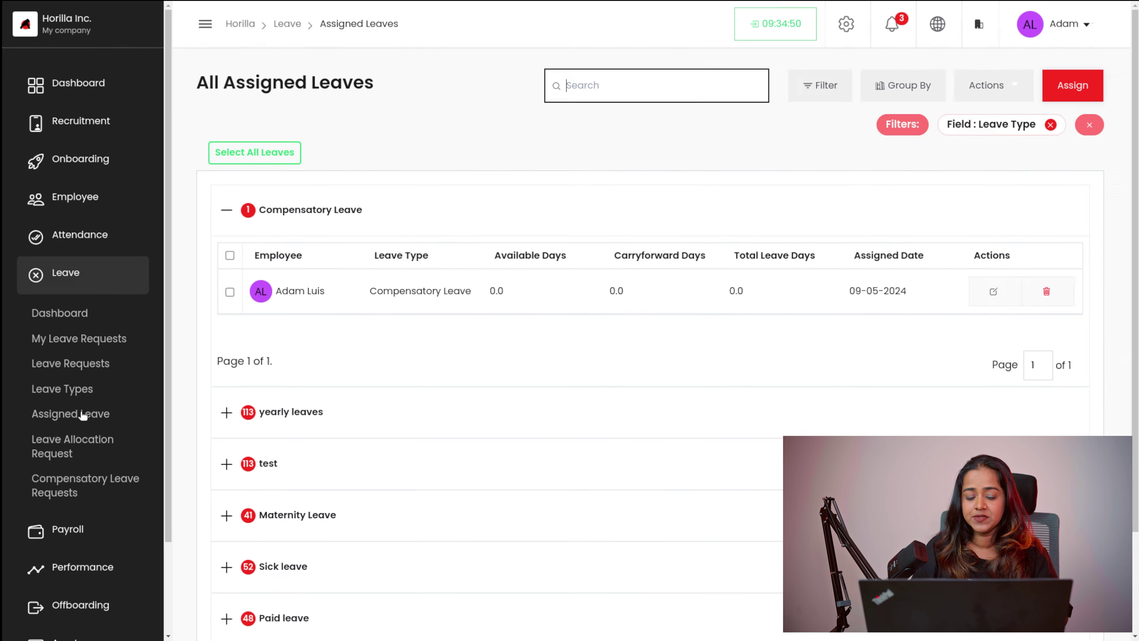
{"action": "scroll", "coordinate": [490, 486], "scroll_direction": "down", "scroll_amount": 3}
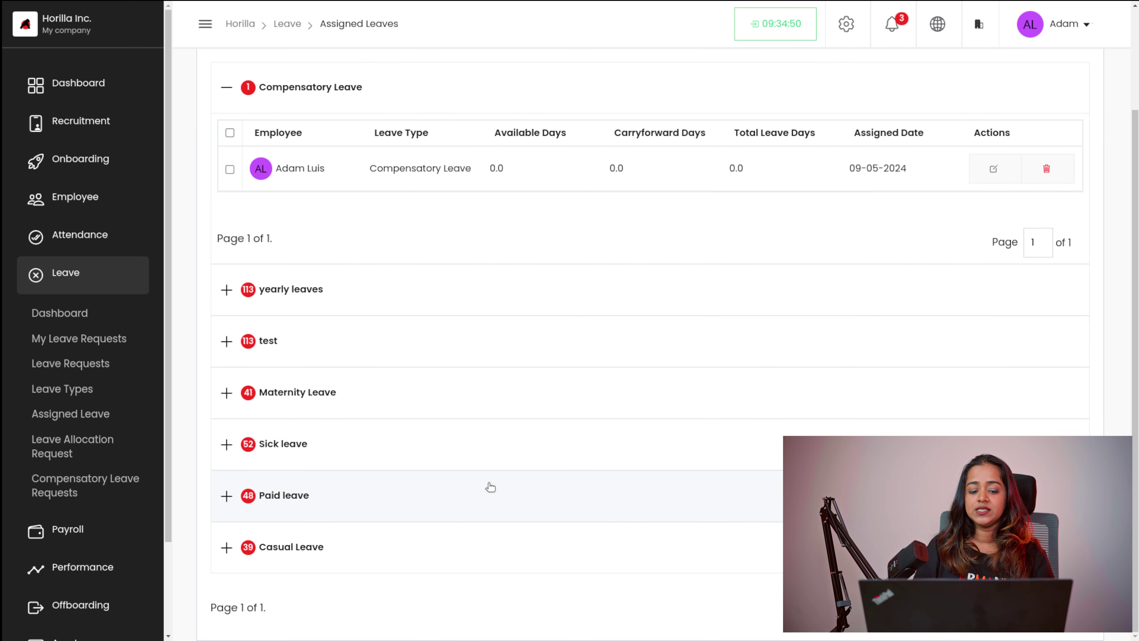
{"action": "scroll", "coordinate": [490, 487], "scroll_direction": "up", "scroll_amount": 3}
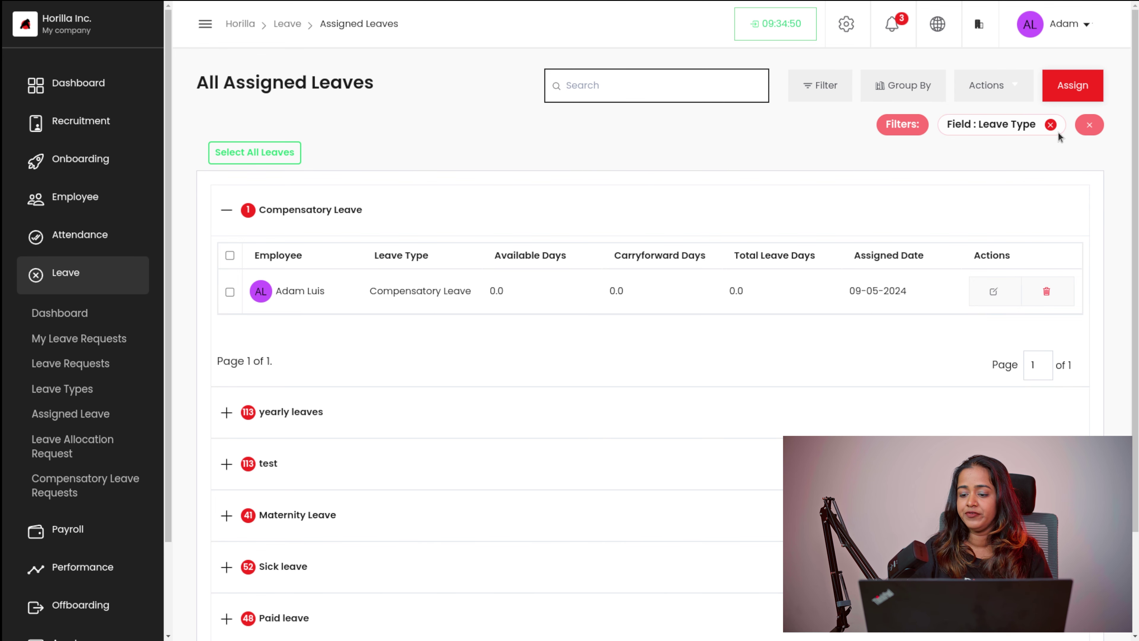
{"action": "left_click", "coordinate": [1051, 127]}
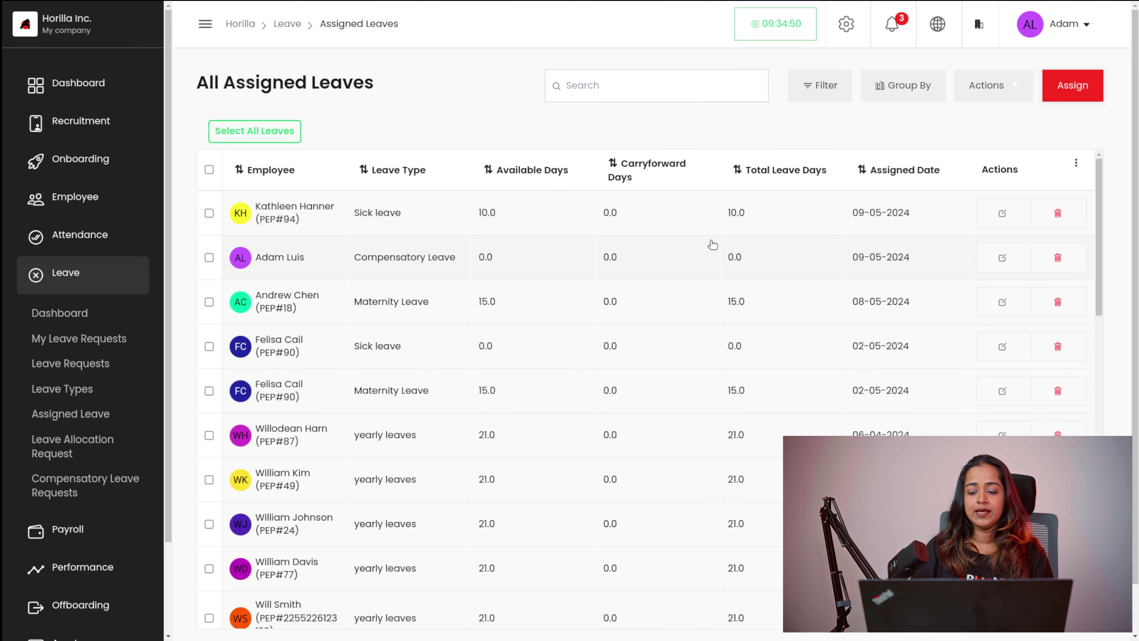
{"action": "scroll", "coordinate": [376, 507], "scroll_direction": "down", "scroll_amount": 3}
{"action": "scroll", "coordinate": [376, 507], "scroll_direction": "down", "scroll_amount": 5}
{"action": "scroll", "coordinate": [376, 507], "scroll_direction": "up", "scroll_amount": 10}
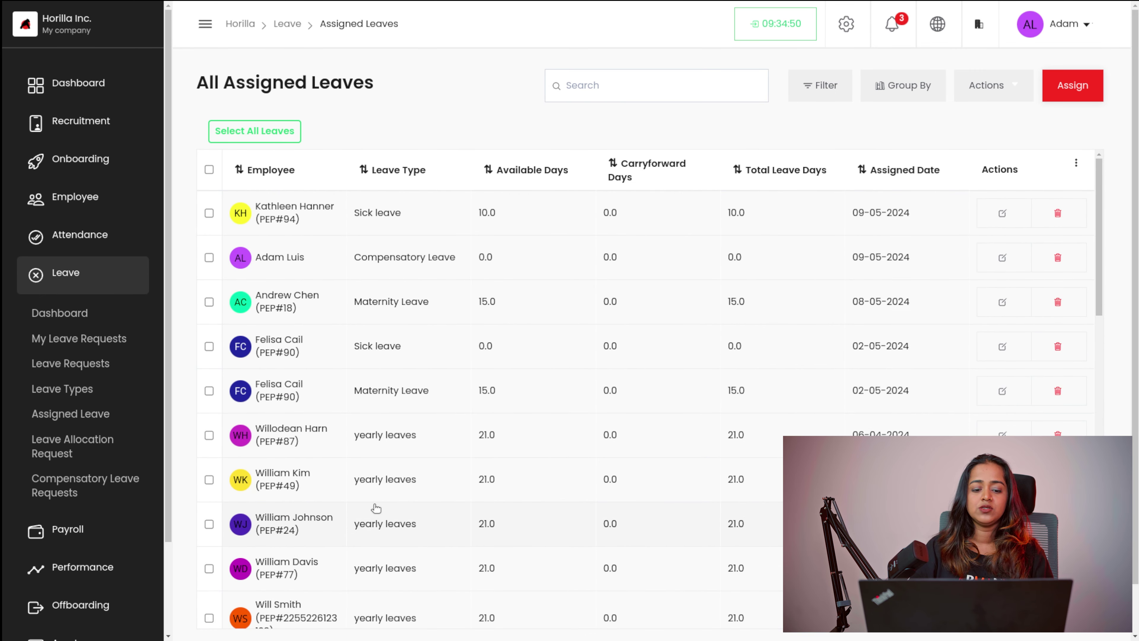
{"action": "scroll", "coordinate": [375, 507], "scroll_direction": "down", "scroll_amount": 8}
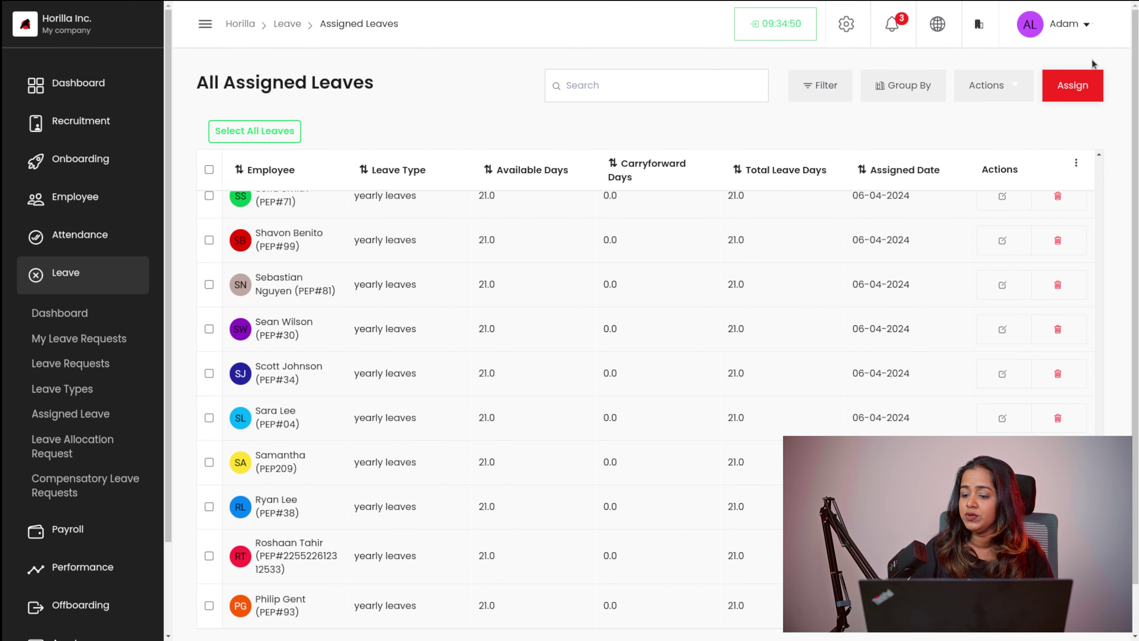
- Assign the Unpaid leave type to the first employee in the employee list
{"action": "left_click", "coordinate": [1071, 87]}
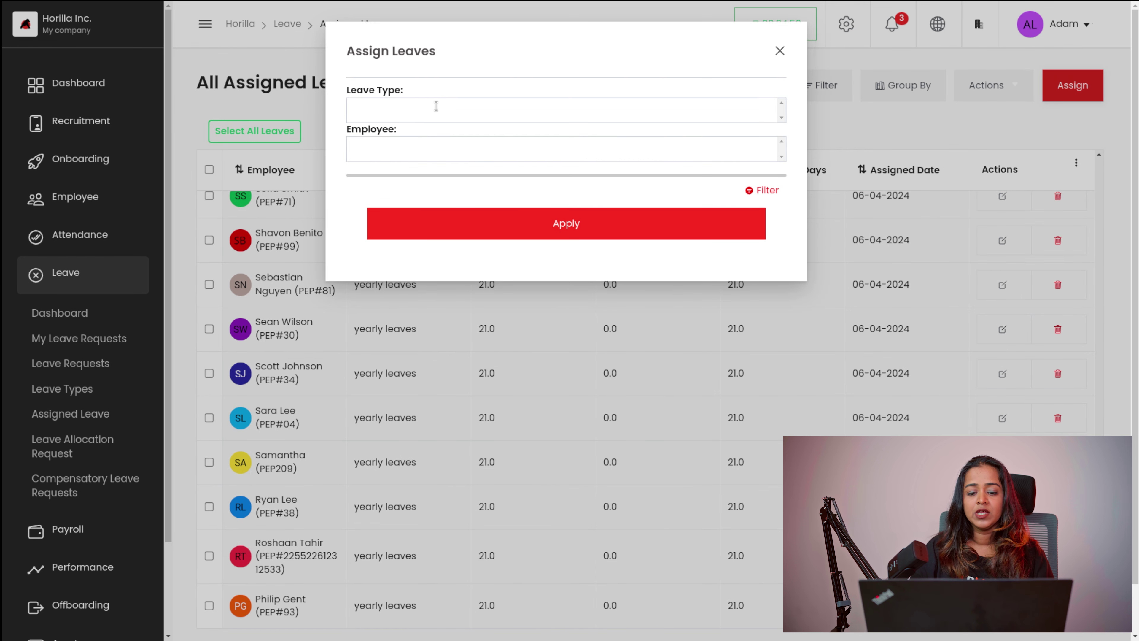
{"action": "left_click", "coordinate": [436, 106]}
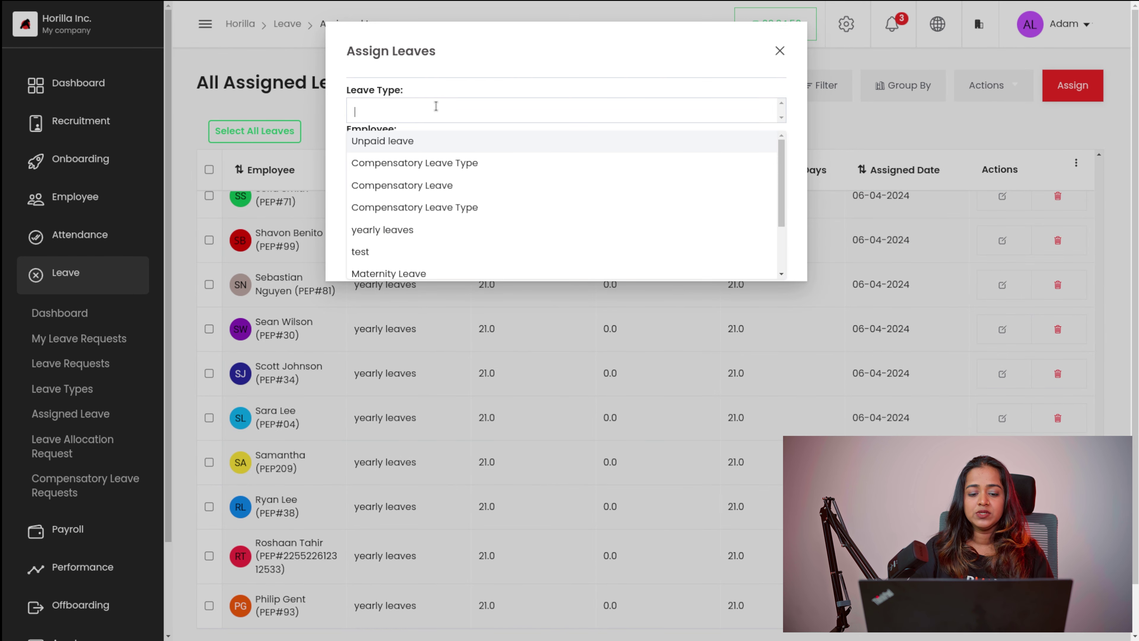
{"action": "left_click", "coordinate": [390, 141]}
{"action": "left_click", "coordinate": [399, 162]}
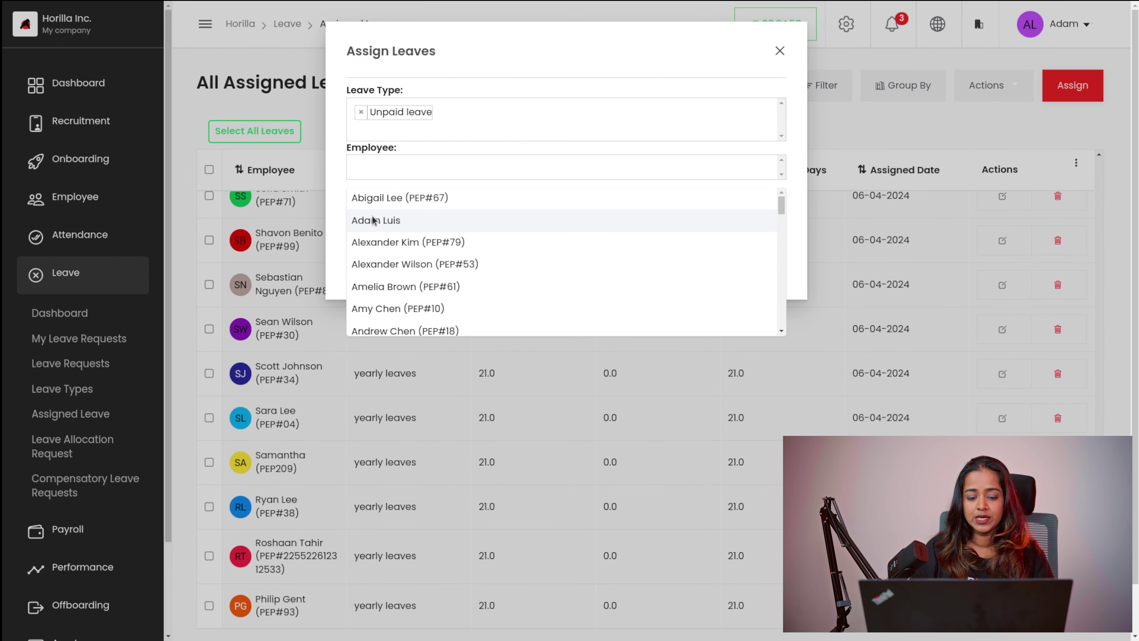
{"action": "left_click", "coordinate": [378, 201]}
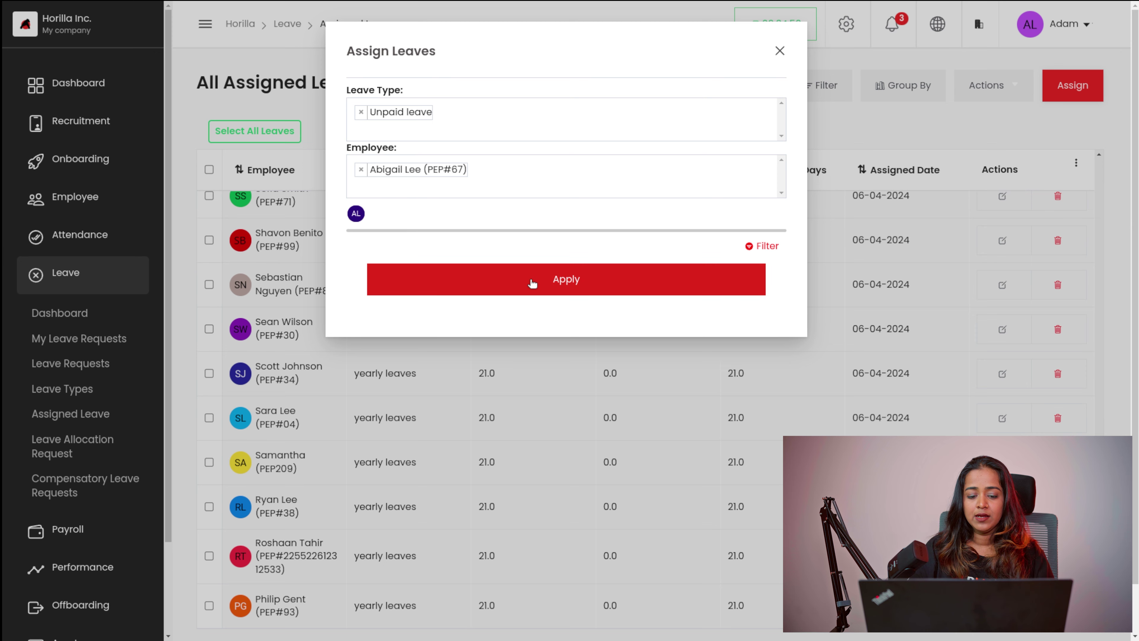
{"action": "left_click", "coordinate": [531, 280]}
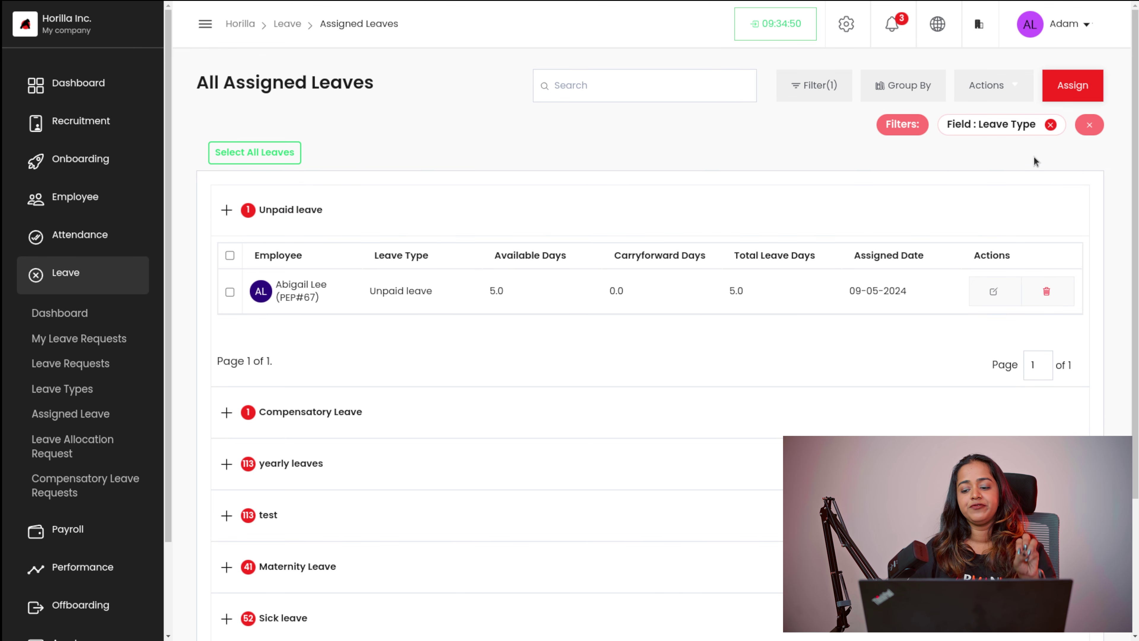
- Remove the Leave Type grouping from the assigned leaves and view the details of the second employee's Sick leave
{"action": "left_click", "coordinate": [1051, 125]}
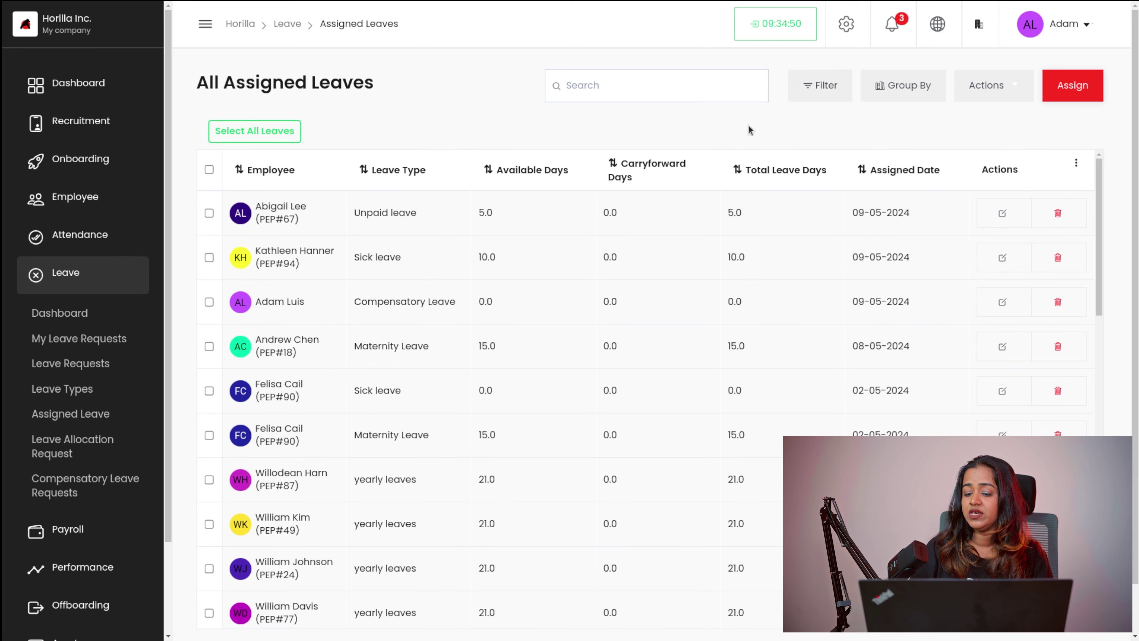
{"action": "left_click", "coordinate": [700, 254]}
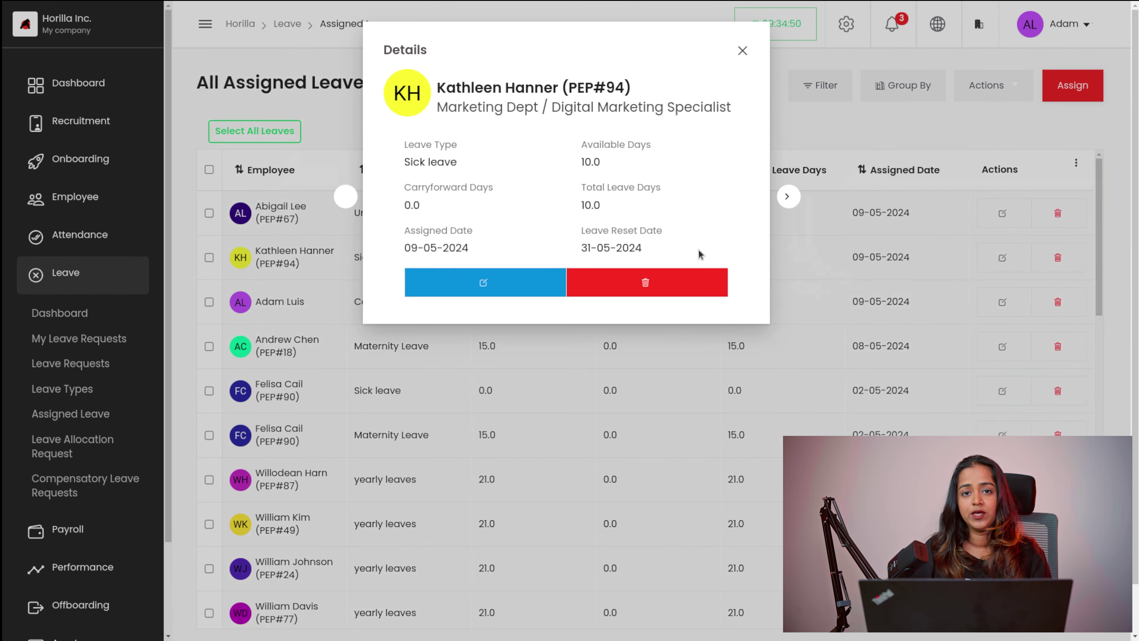
{"action": "left_click", "coordinate": [752, 52]}
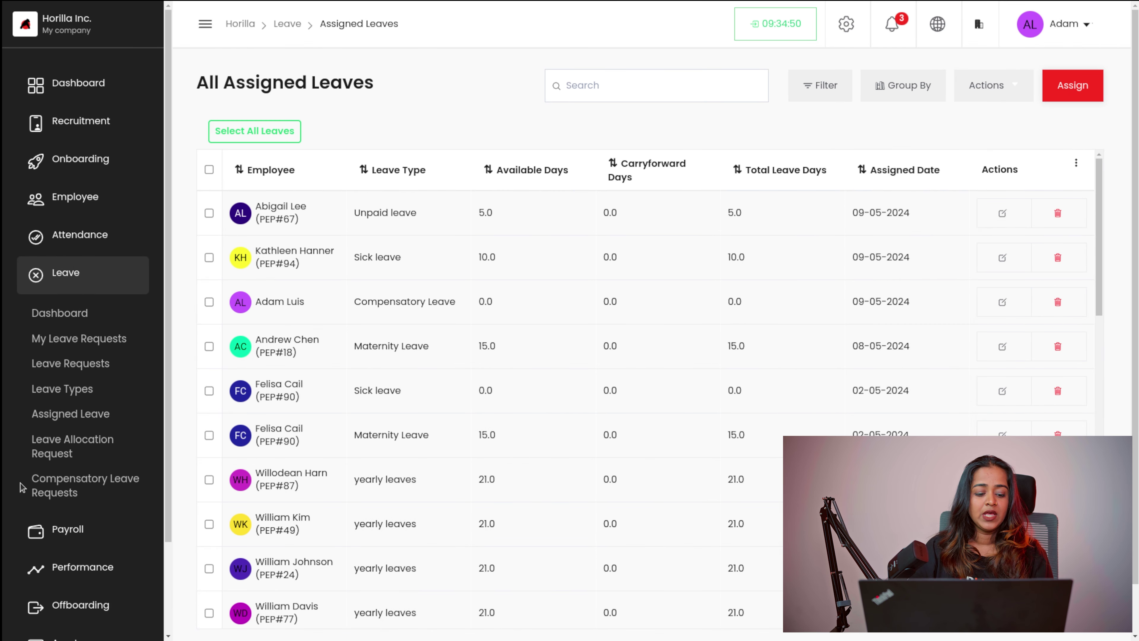
- Open the leave allocation requests and look over both the personal requests and those of all employees
{"action": "left_click", "coordinate": [73, 442]}
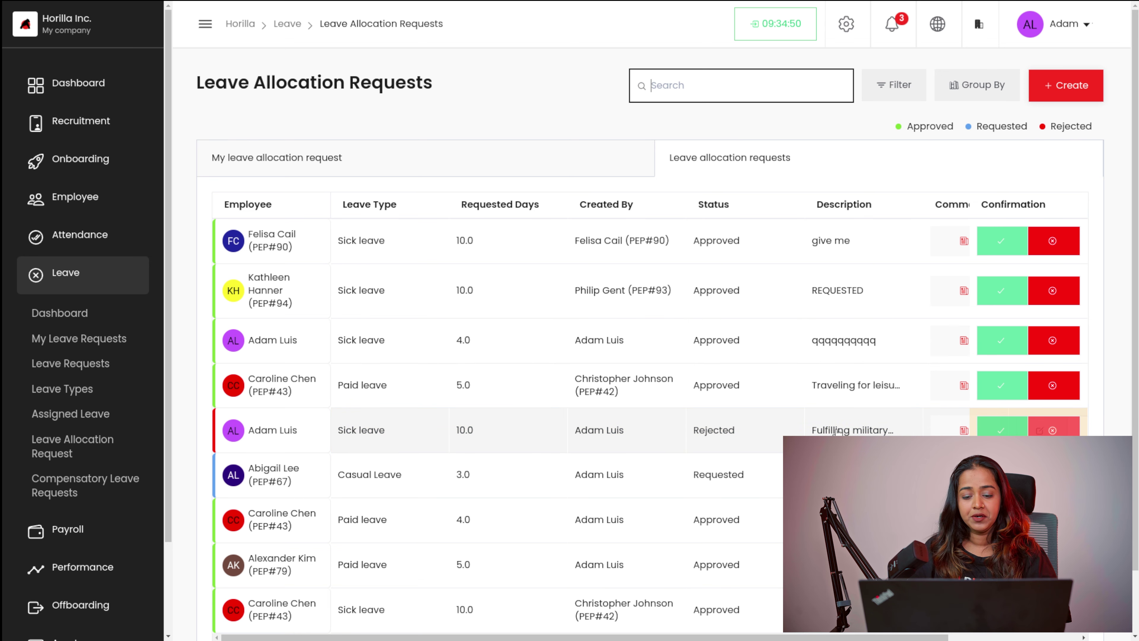
{"action": "scroll", "coordinate": [807, 231], "scroll_direction": "right", "scroll_amount": 5}
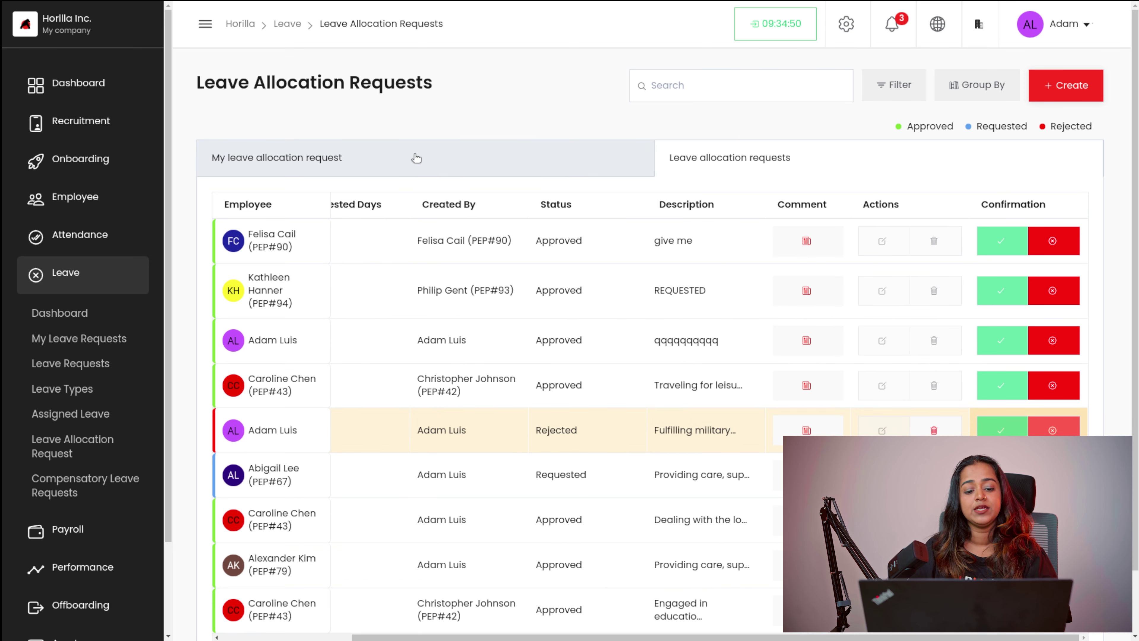
{"action": "left_click", "coordinate": [424, 152]}
{"action": "scroll", "coordinate": [570, 292], "scroll_direction": "right", "scroll_amount": 1}
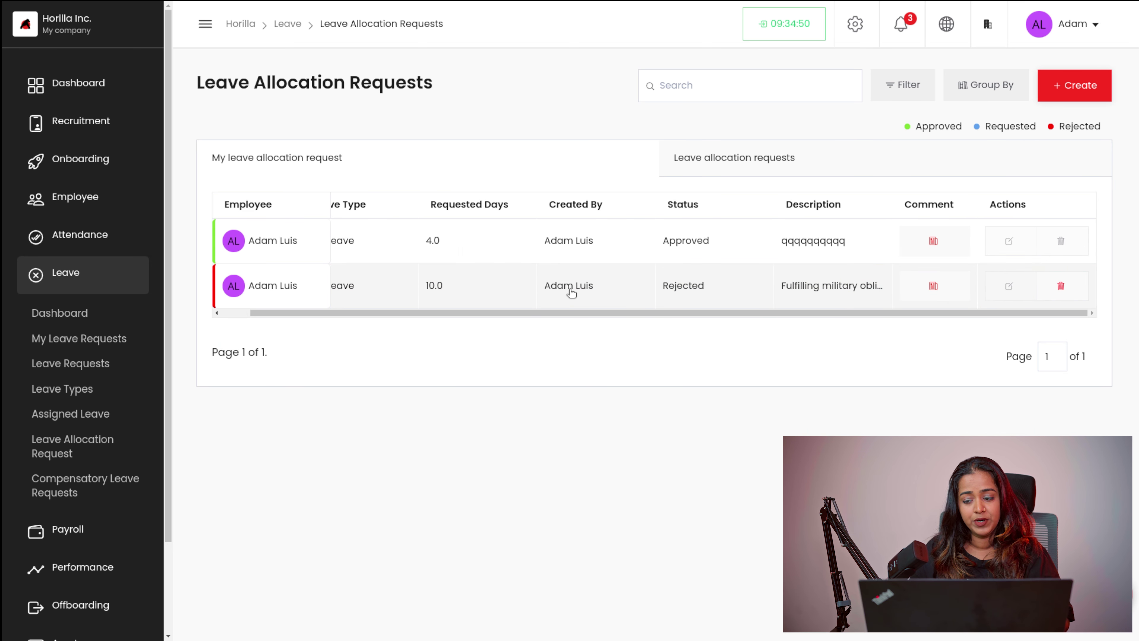
{"action": "left_click", "coordinate": [799, 159]}
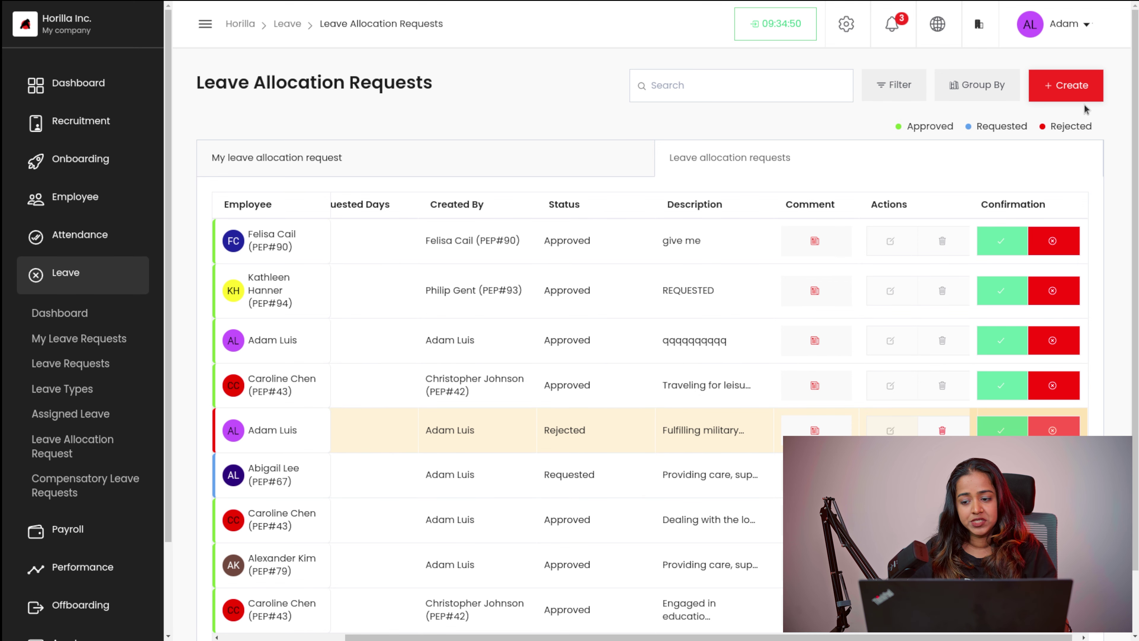
- Start a new leave allocation request with the Unpaid leave type, keeping the preselected employee
{"action": "left_click", "coordinate": [1083, 96]}
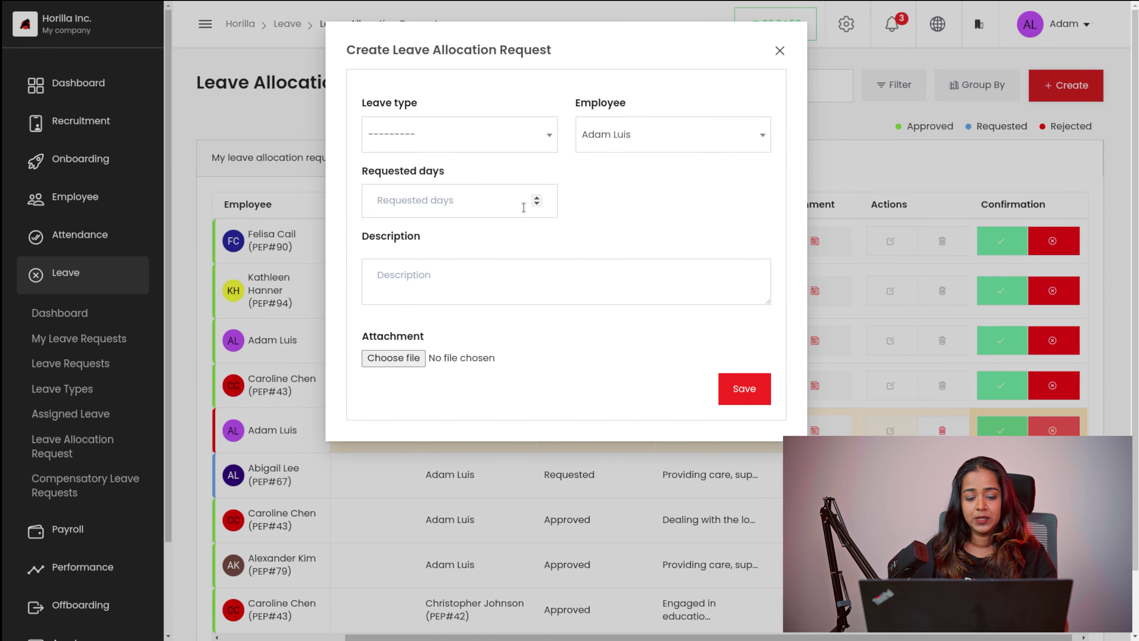
{"action": "left_click", "coordinate": [461, 142]}
{"action": "left_click", "coordinate": [410, 223]}
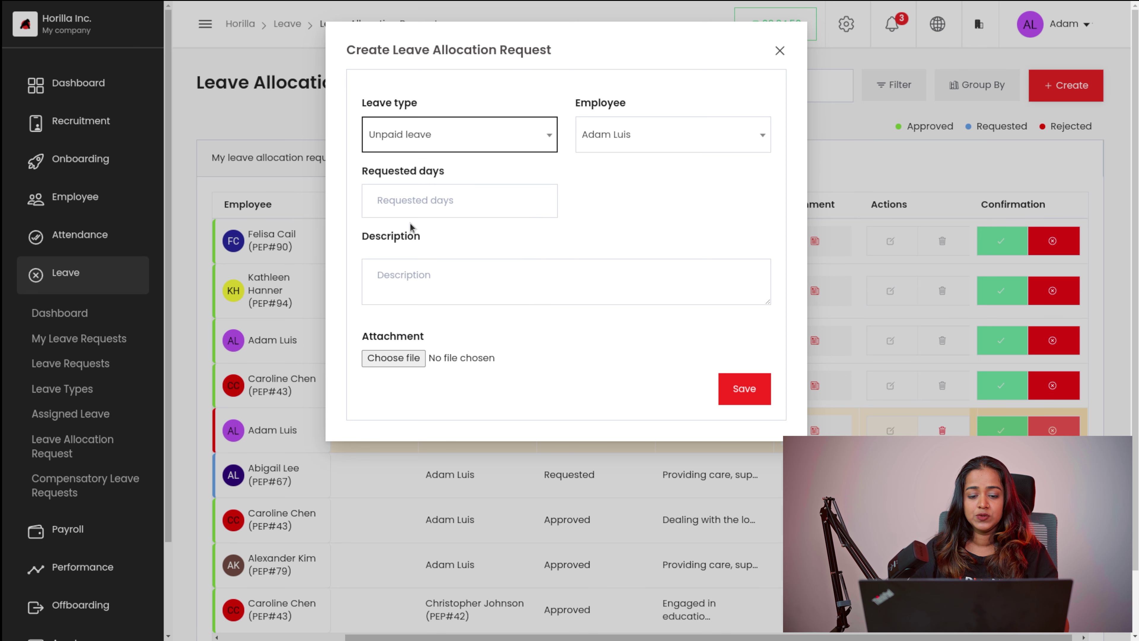
{"action": "left_click", "coordinate": [705, 137]}
{"action": "left_click", "coordinate": [705, 136]}
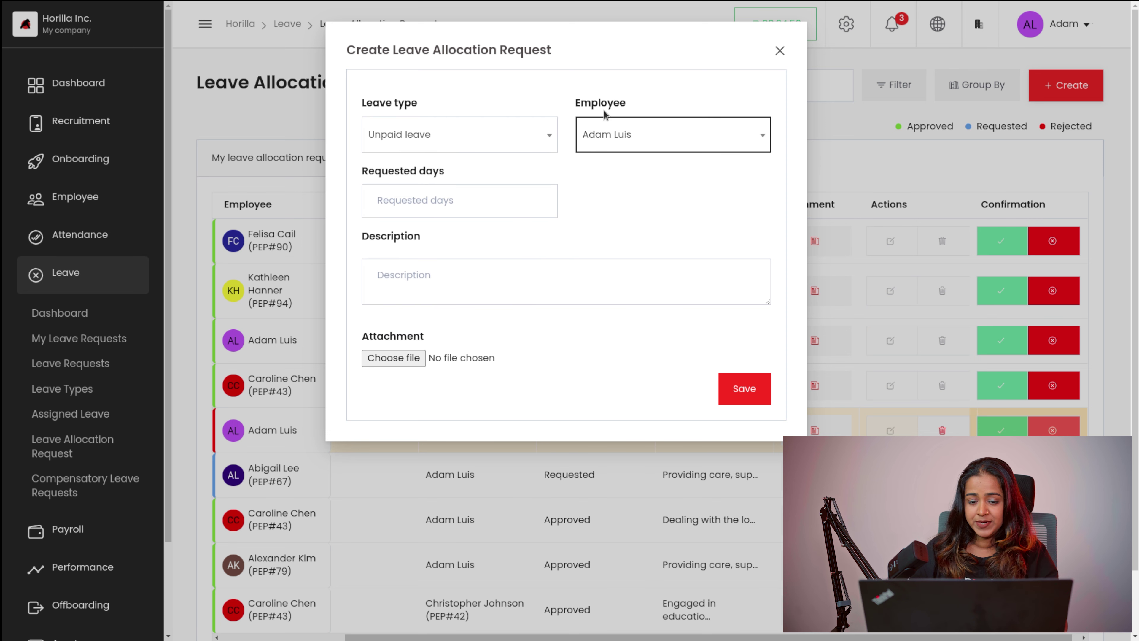
- Set the requested days to 2, enter the description "please approve" and save the allocation request
{"action": "left_click", "coordinate": [481, 191]}
{"action": "type", "text": "2"}
{"action": "left_click", "coordinate": [471, 272]}
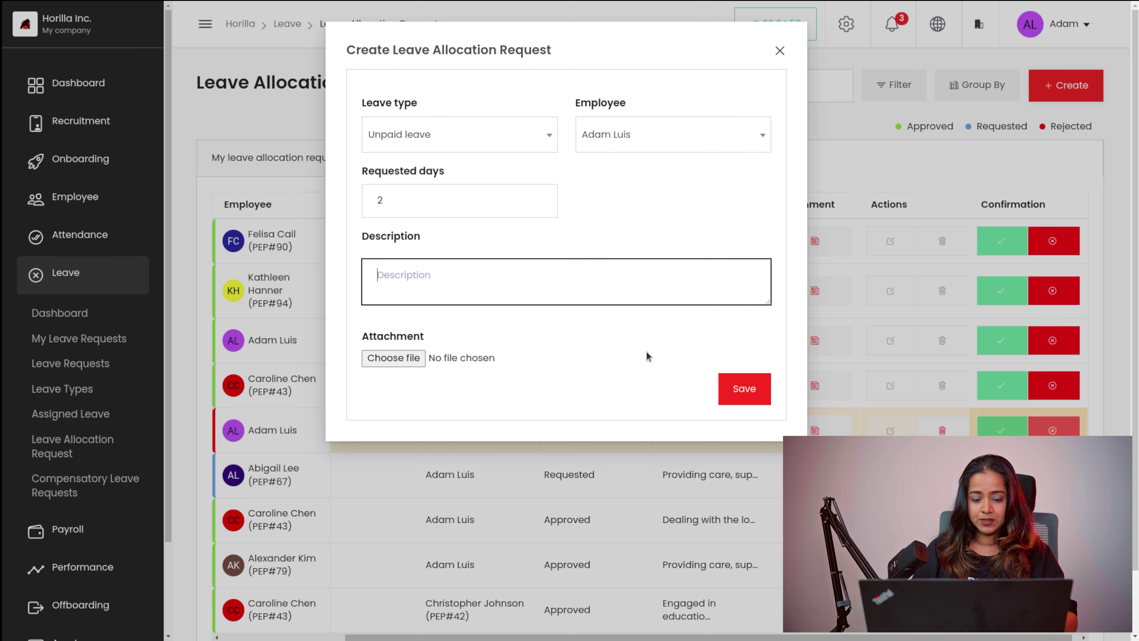
{"action": "type", "text": "please"}
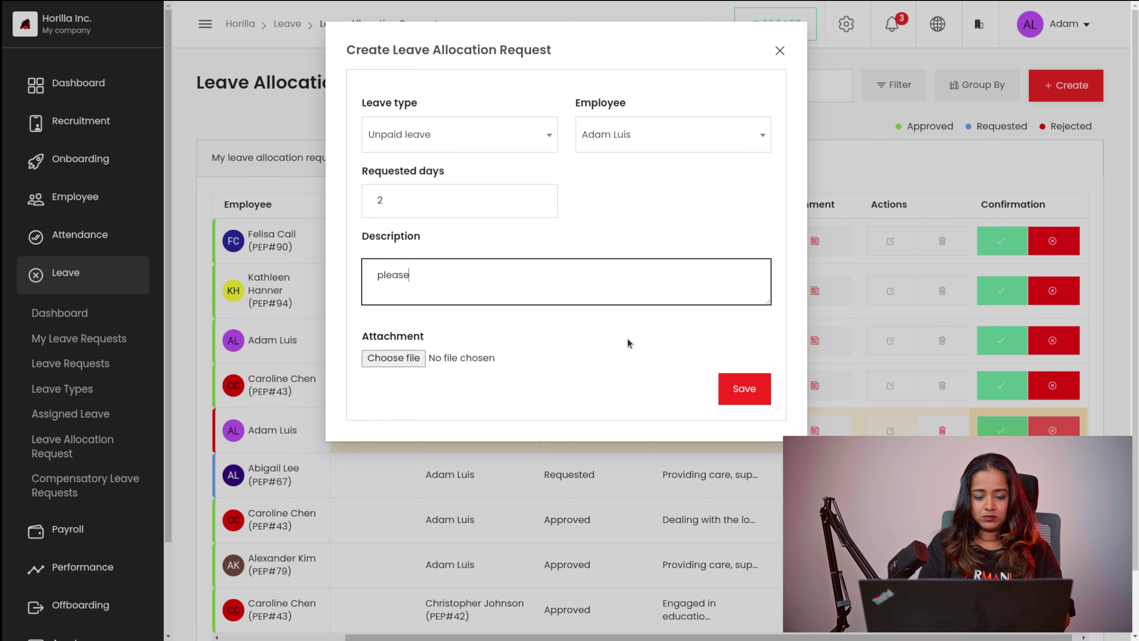
{"action": "type", "text": " approve"}
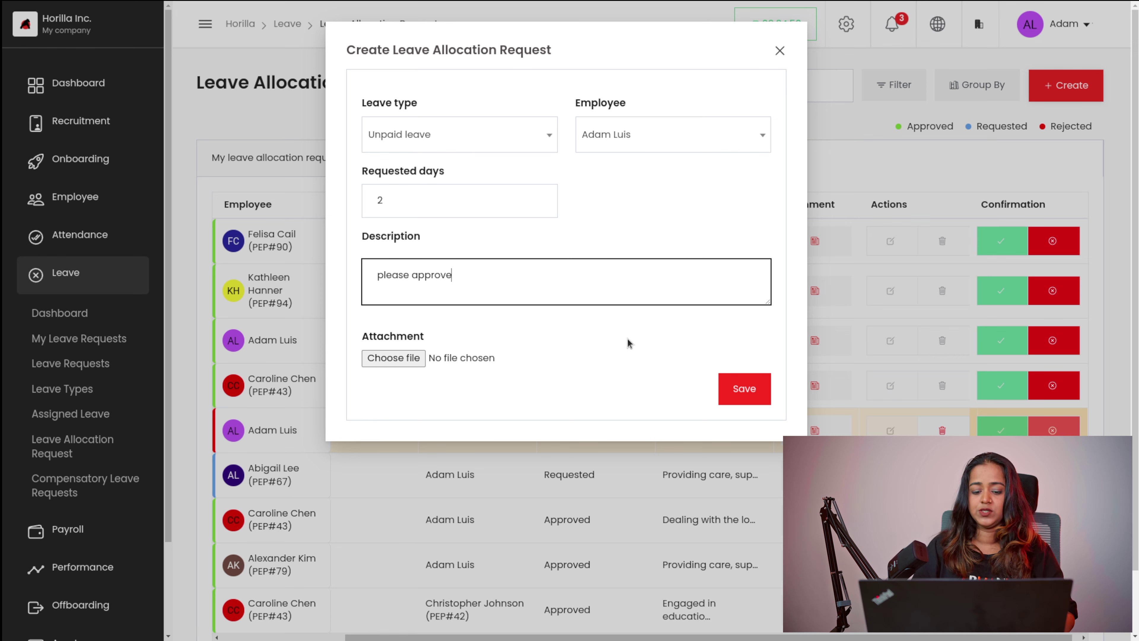
{"action": "left_click", "coordinate": [760, 391]}
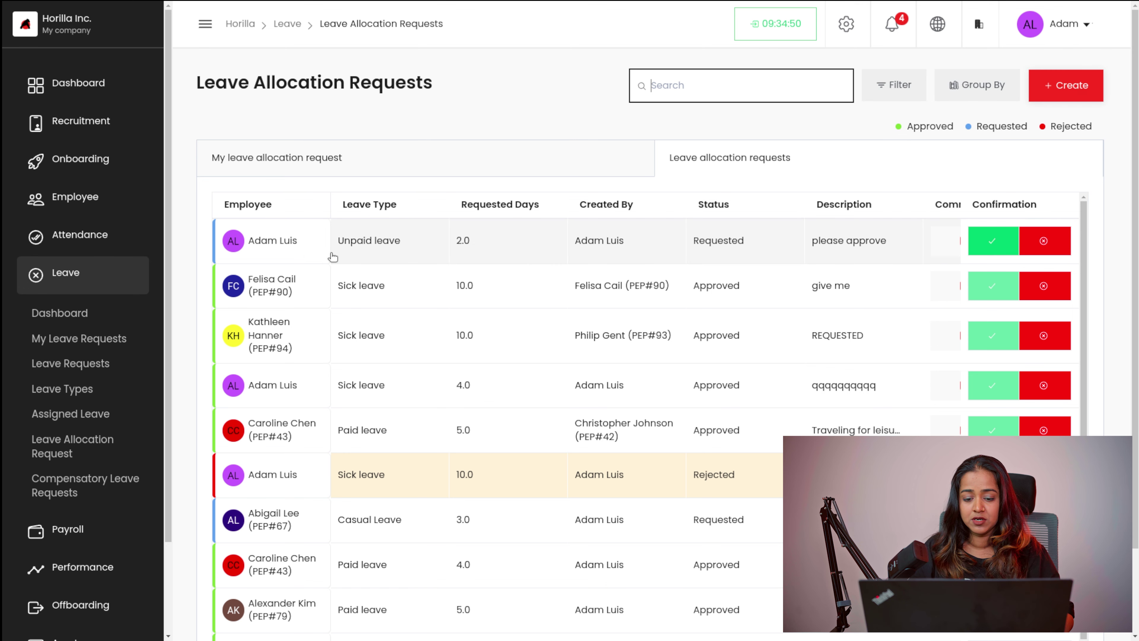
- Reject the new Unpaid leave allocation request with the reason "not applicable" and look over its row
{"action": "scroll", "coordinate": [821, 246], "scroll_direction": "right", "scroll_amount": 3}
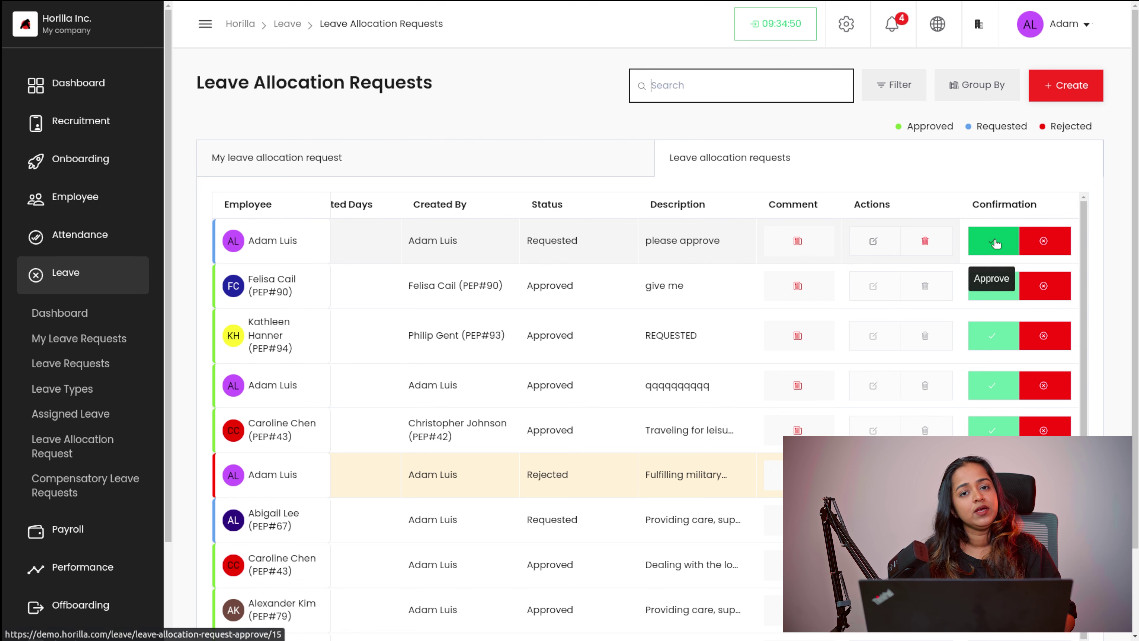
{"action": "left_click", "coordinate": [1047, 239]}
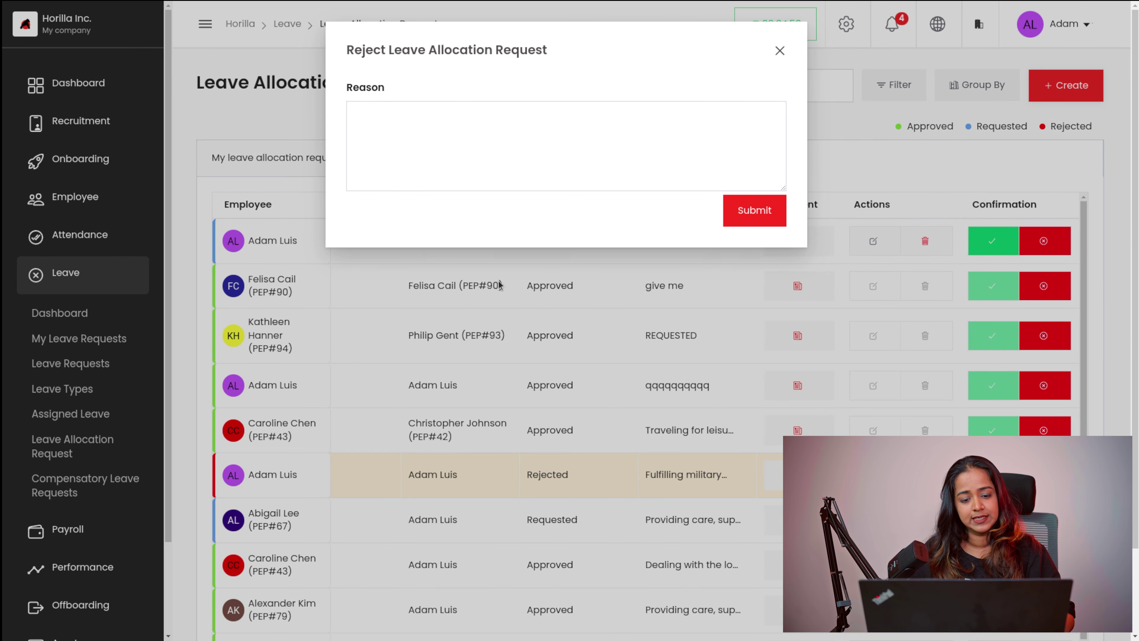
{"action": "left_click", "coordinate": [384, 118]}
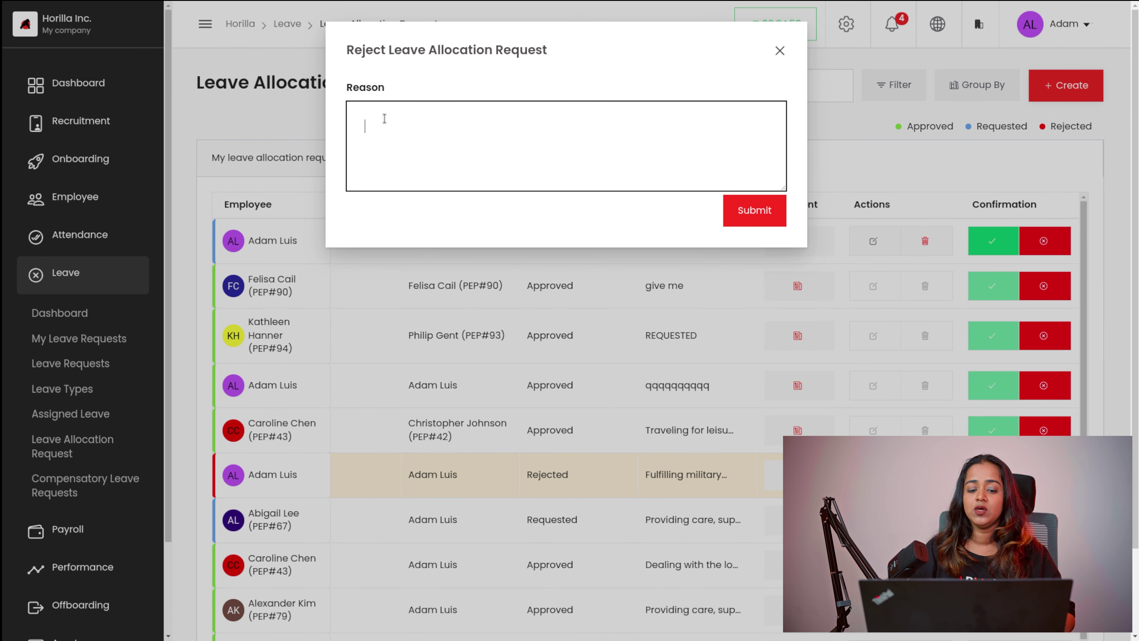
{"action": "type", "text": "not applicable"}
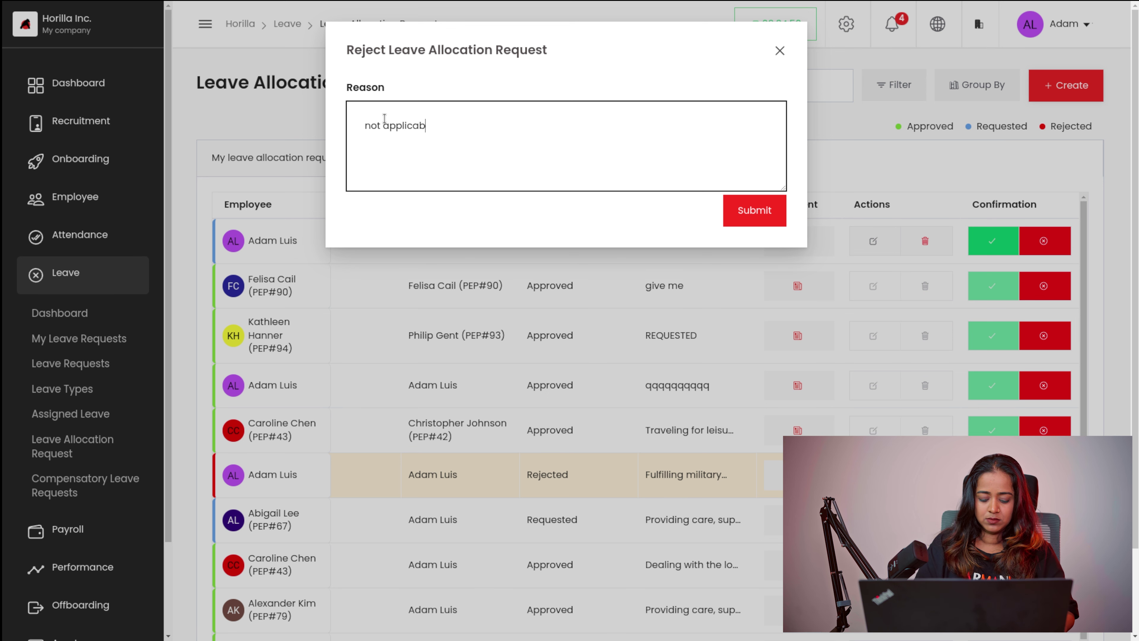
{"action": "left_click", "coordinate": [757, 210]}
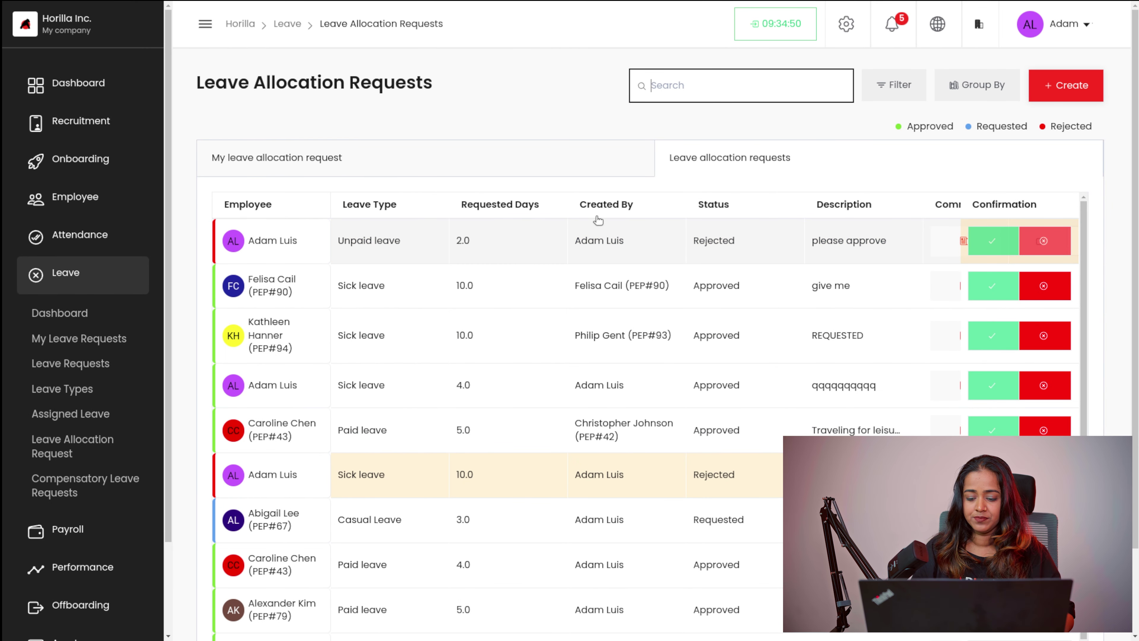
{"action": "scroll", "coordinate": [643, 450], "scroll_direction": "right", "scroll_amount": 4}
{"action": "scroll", "coordinate": [643, 450], "scroll_direction": "left", "scroll_amount": 4}
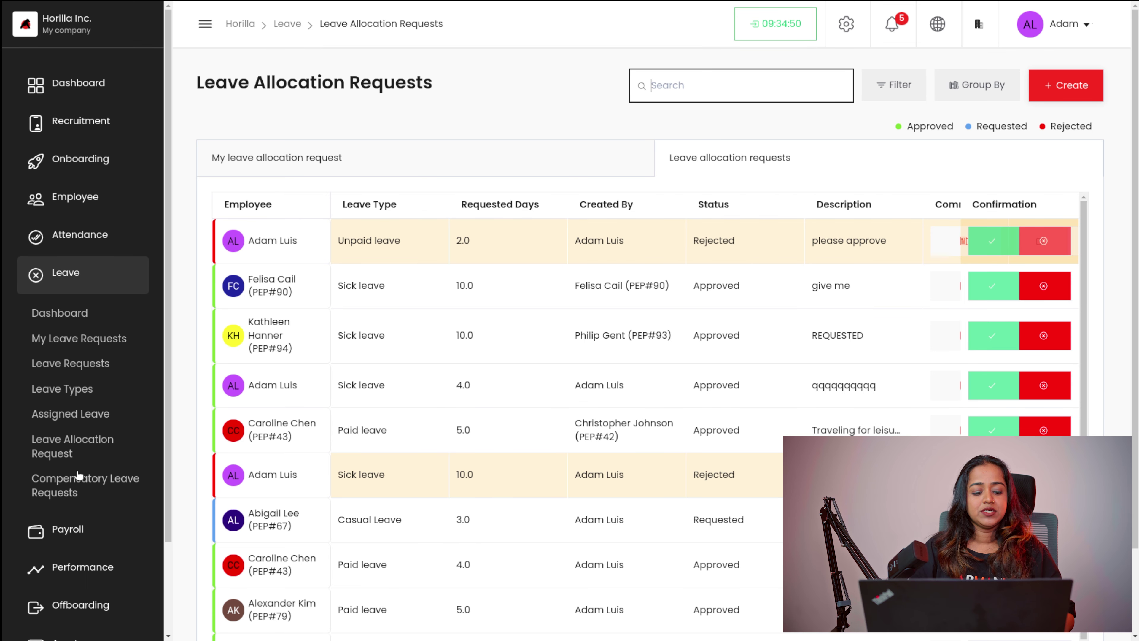
- Open the compensatory leave requests and look over the personal requests and those of all employees
{"action": "left_click", "coordinate": [70, 482]}
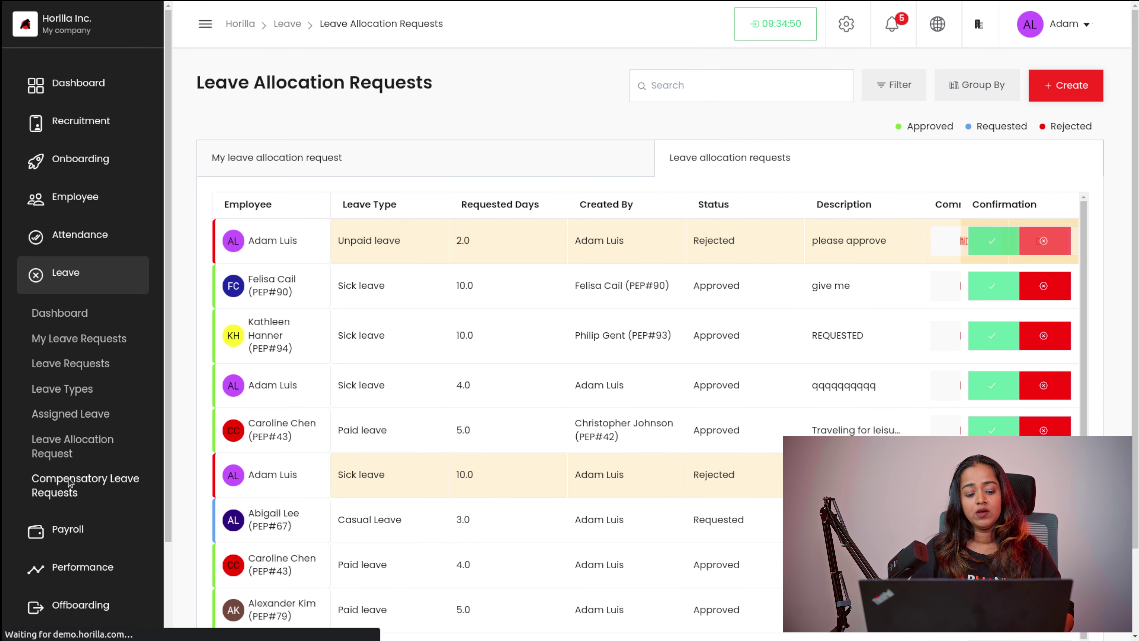
{"action": "scroll", "coordinate": [626, 228], "scroll_direction": "right", "scroll_amount": 3}
{"action": "scroll", "coordinate": [626, 230], "scroll_direction": "left", "scroll_amount": 3}
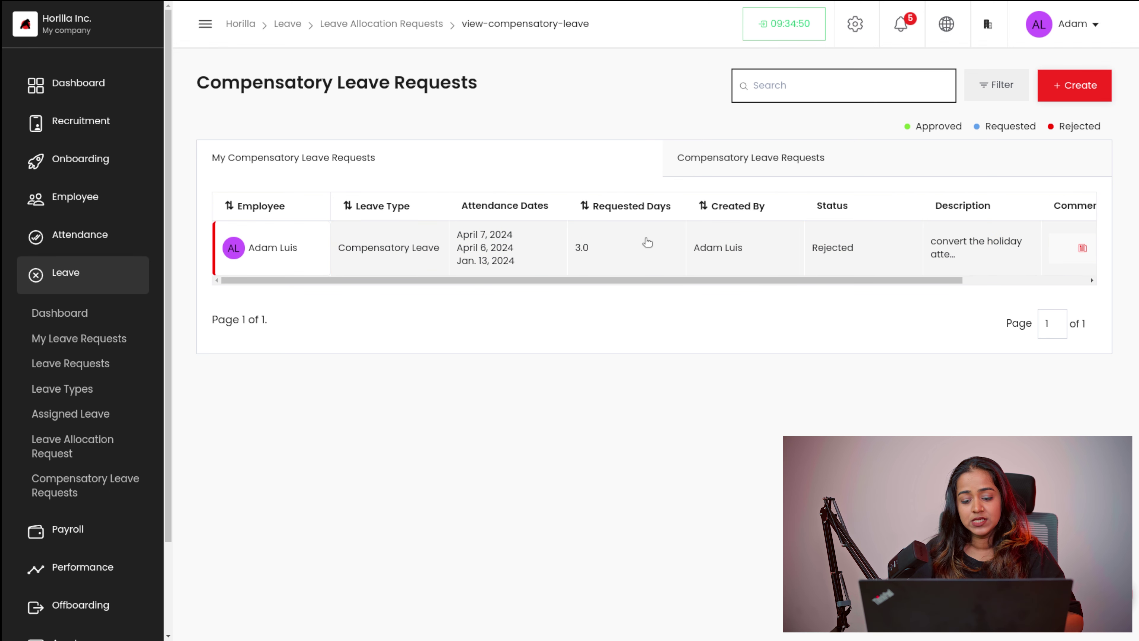
{"action": "scroll", "coordinate": [758, 246], "scroll_direction": "right", "scroll_amount": 3}
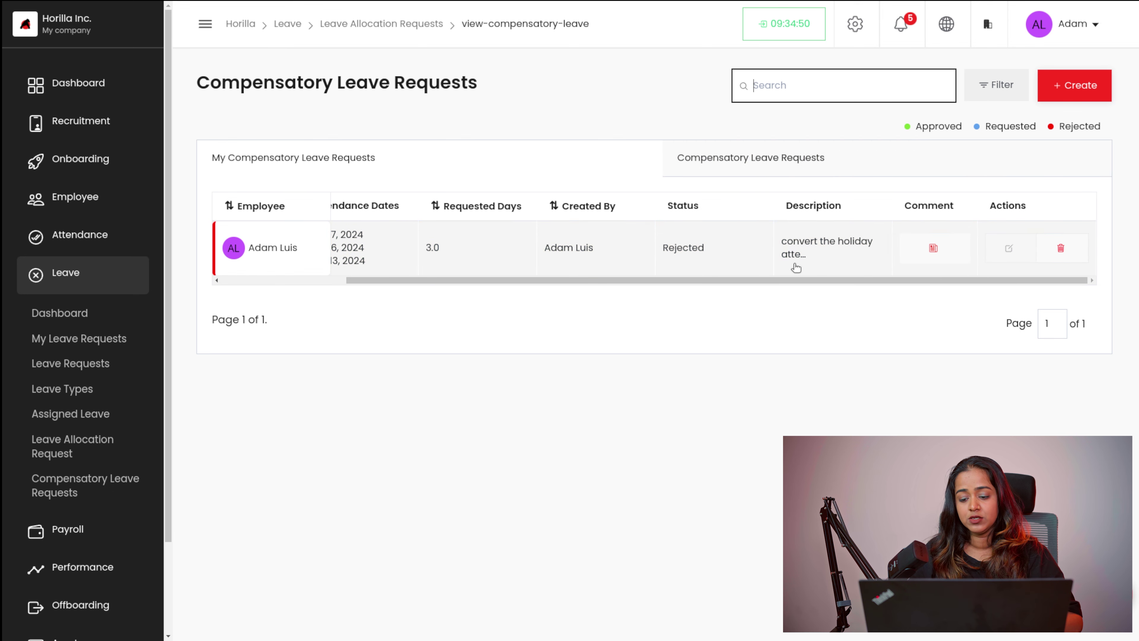
{"action": "left_click", "coordinate": [744, 174]}
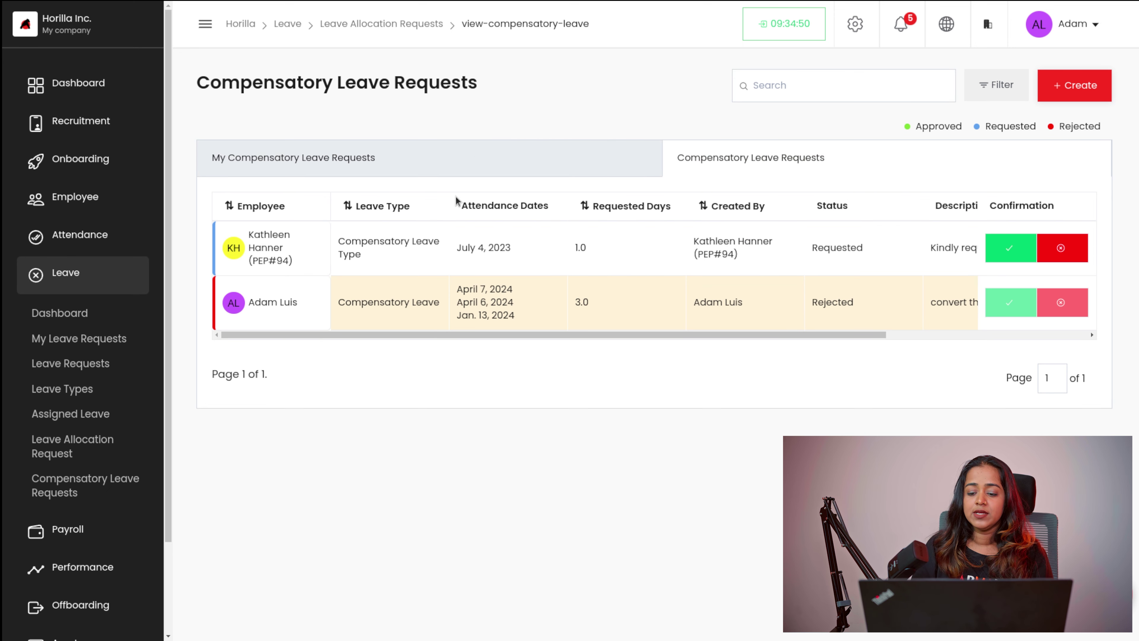
- Look over the creation form for a compensatory leave request and its selectable attendance dates, and close it without saving
{"action": "left_click", "coordinate": [1074, 85]}
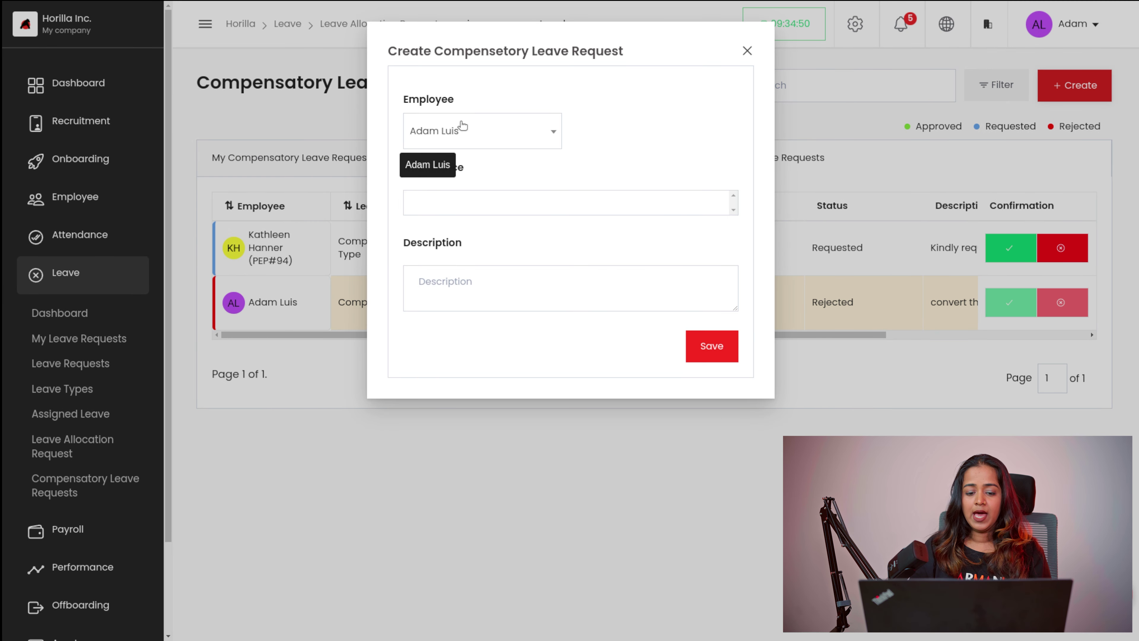
{"action": "left_click", "coordinate": [474, 194]}
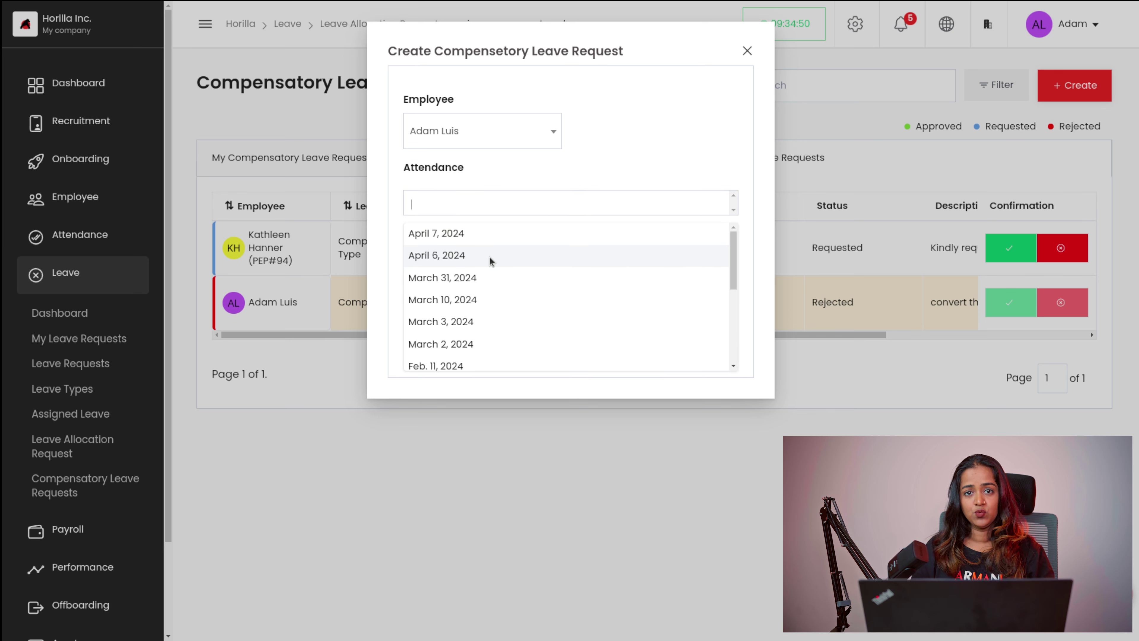
{"action": "left_click", "coordinate": [595, 173]}
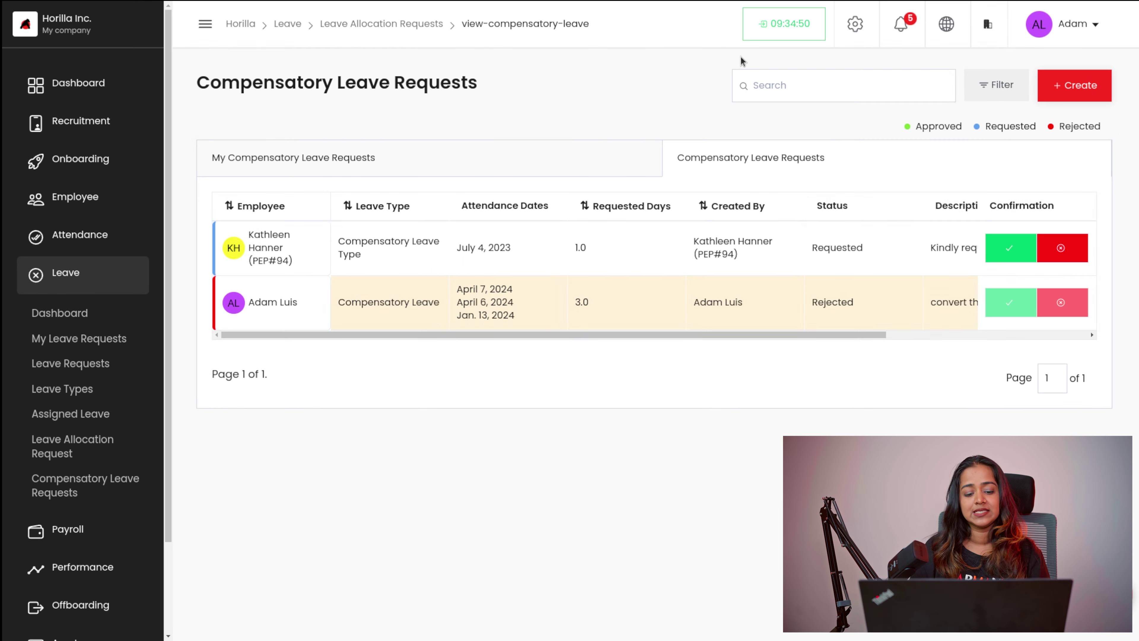
{"action": "left_click", "coordinate": [746, 51]}
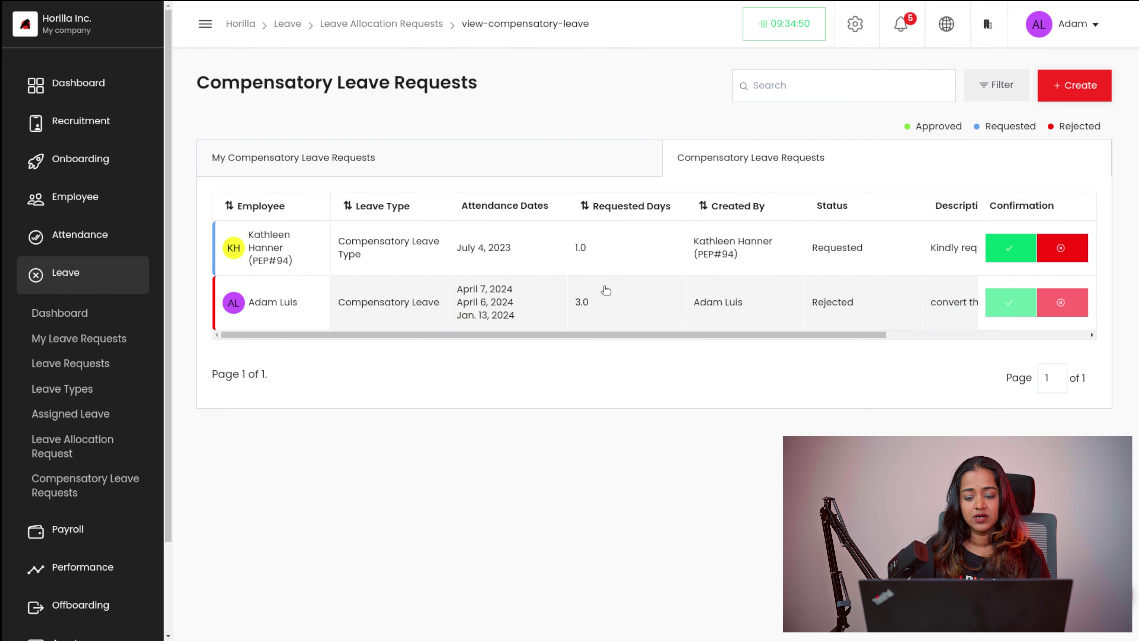
- Open the details of the rejected compensatory leave request in the list of all employees' requests
{"action": "scroll", "coordinate": [895, 300], "scroll_direction": "right", "scroll_amount": 5}
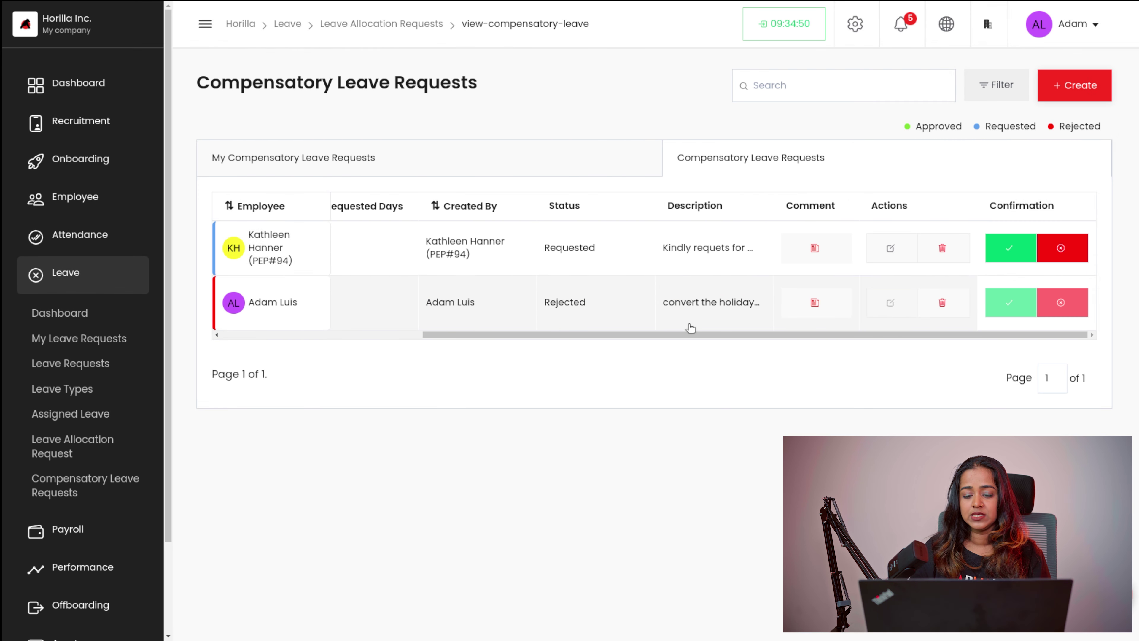
{"action": "left_click", "coordinate": [722, 304]}
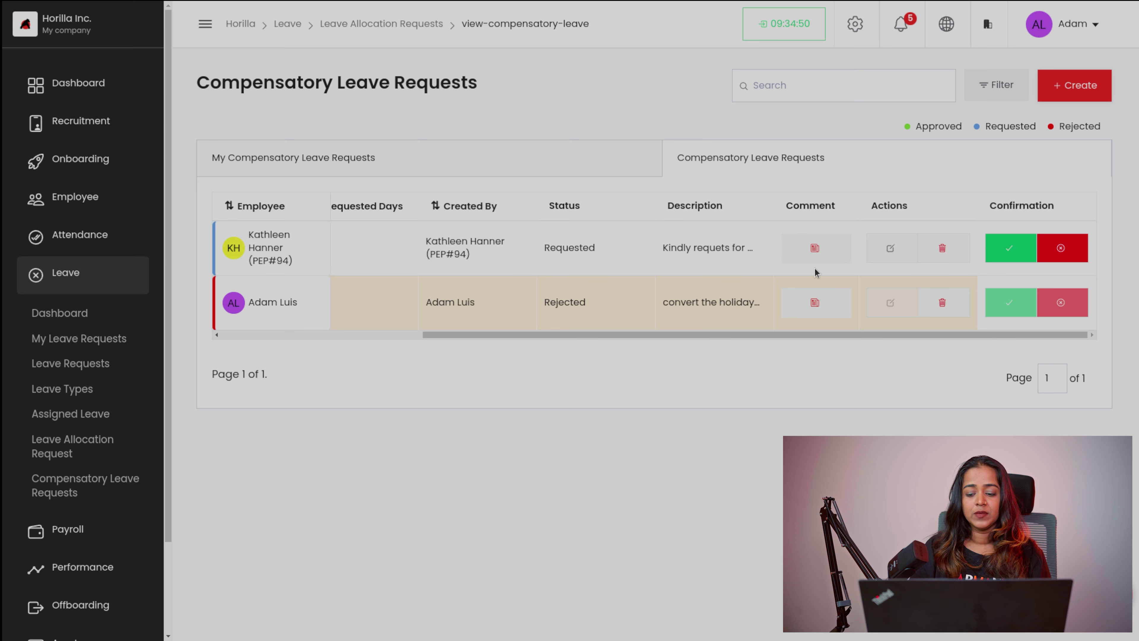